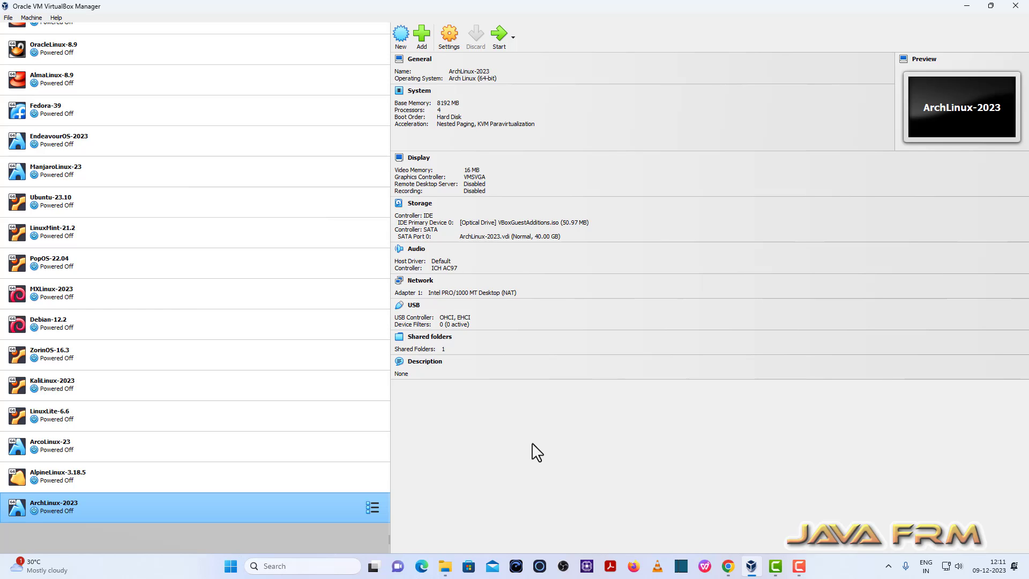
Check the installed VirtualBox version in the program's About information and close it.
click(55, 18)
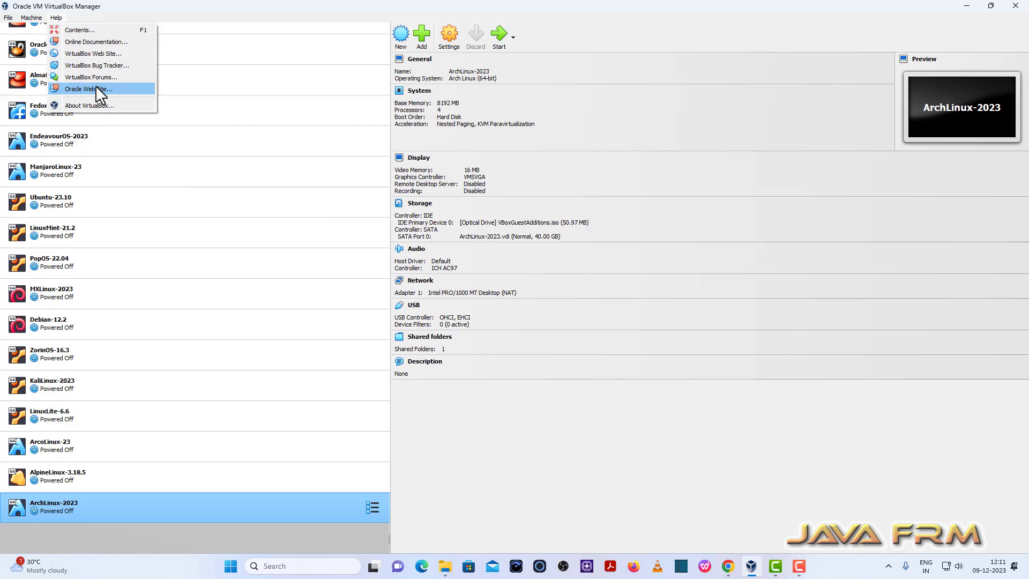
click(91, 105)
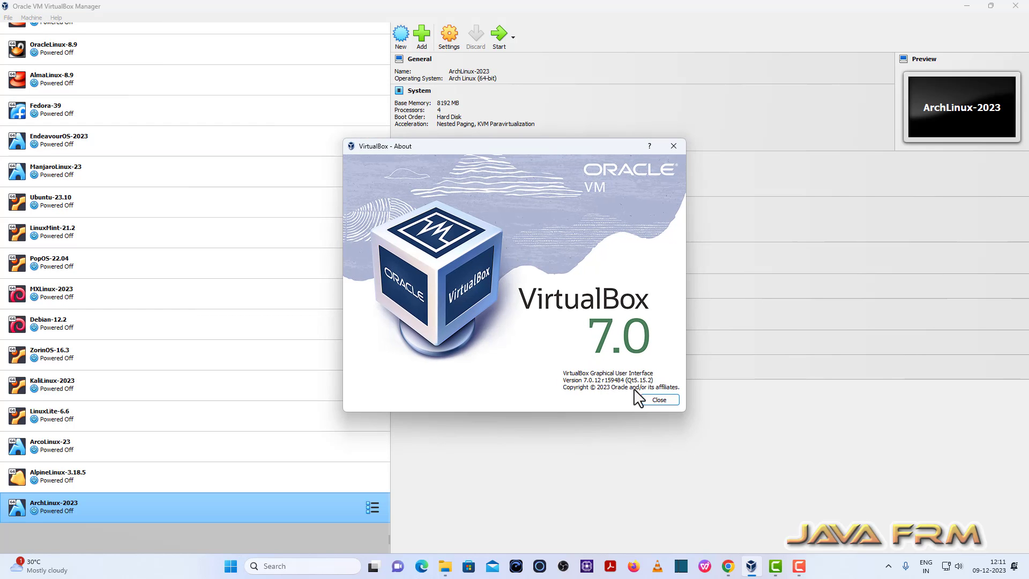
click(661, 400)
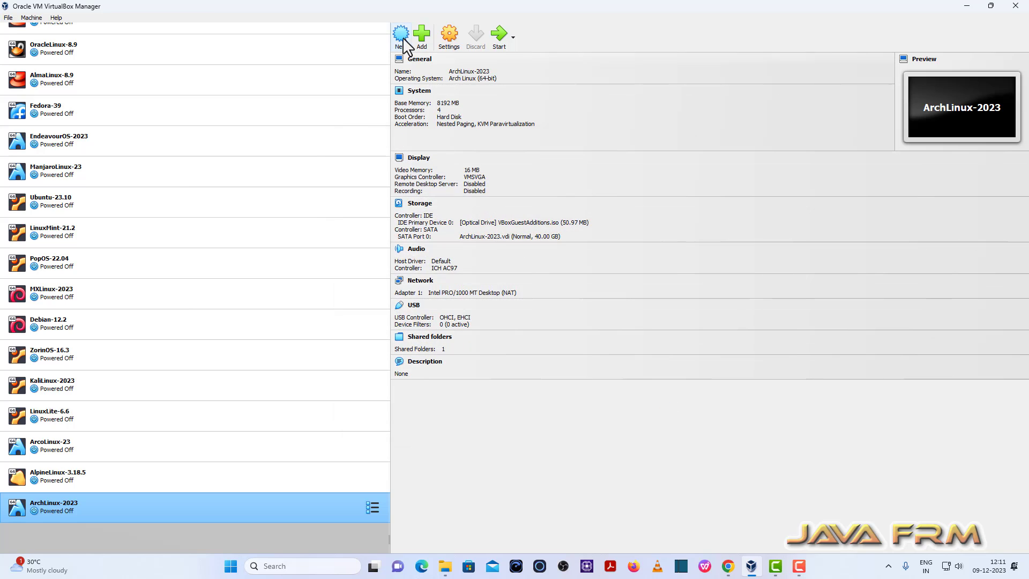
Begin creating a new virtual machine named SparkyLinux-7.2.
click(402, 38)
text(S)
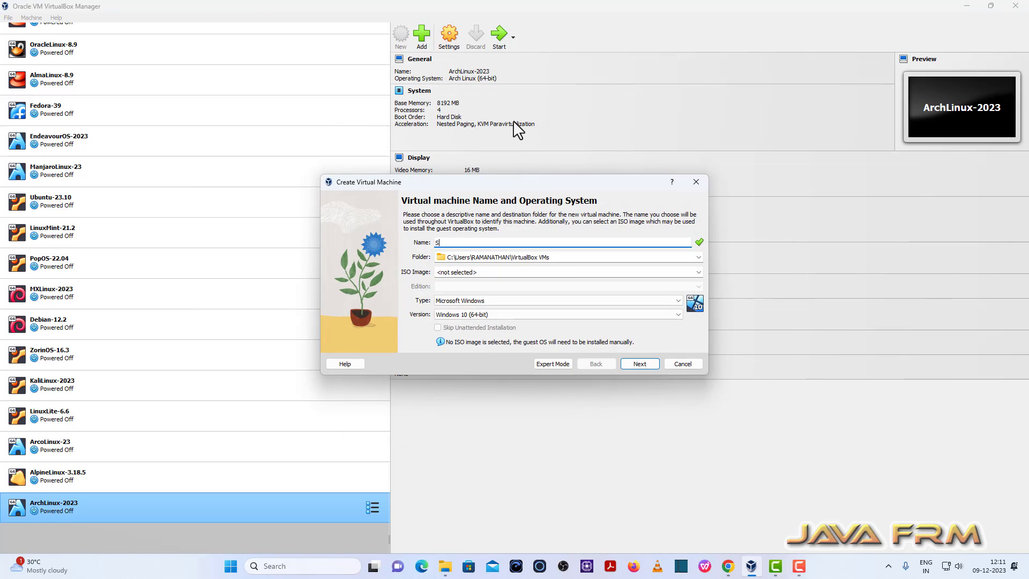
text(parkyLinux-7.2)
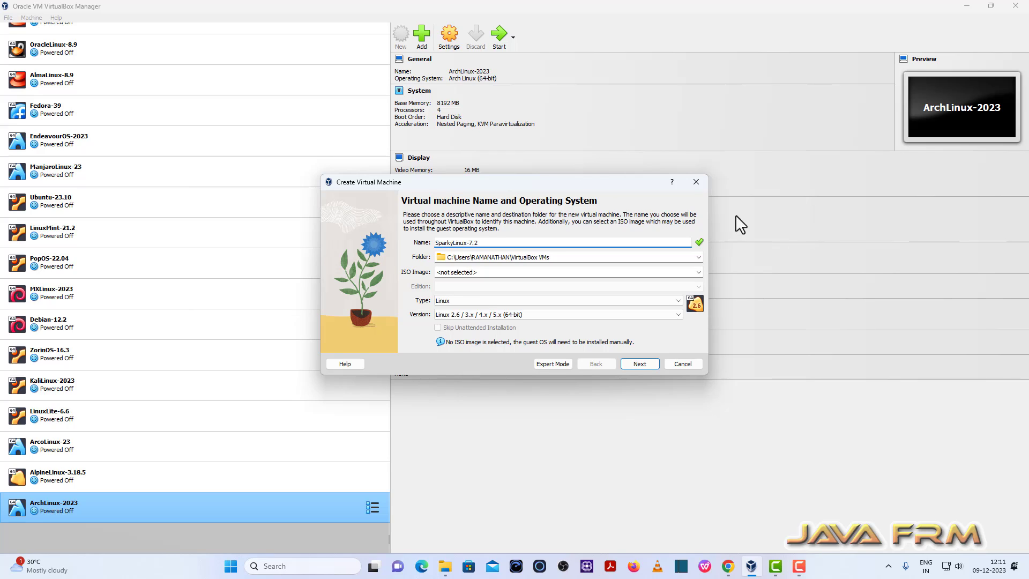
Set the new virtual machine's storage folder to E:\VirtualBox-VMs.
click(699, 256)
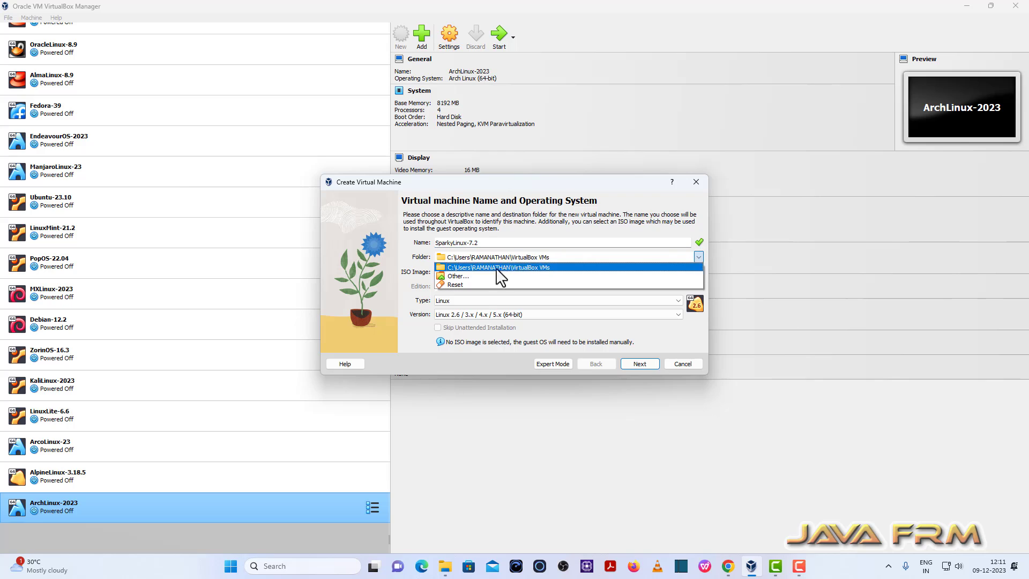
click(458, 276)
scroll(375, 413, down, 10)
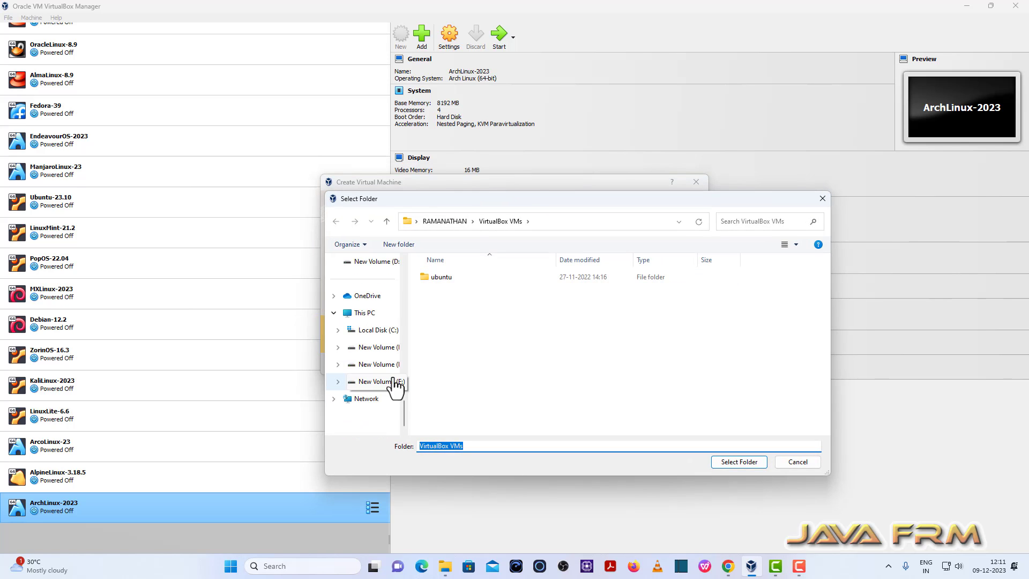
click(375, 364)
scroll(464, 410, down, 1)
click(464, 411)
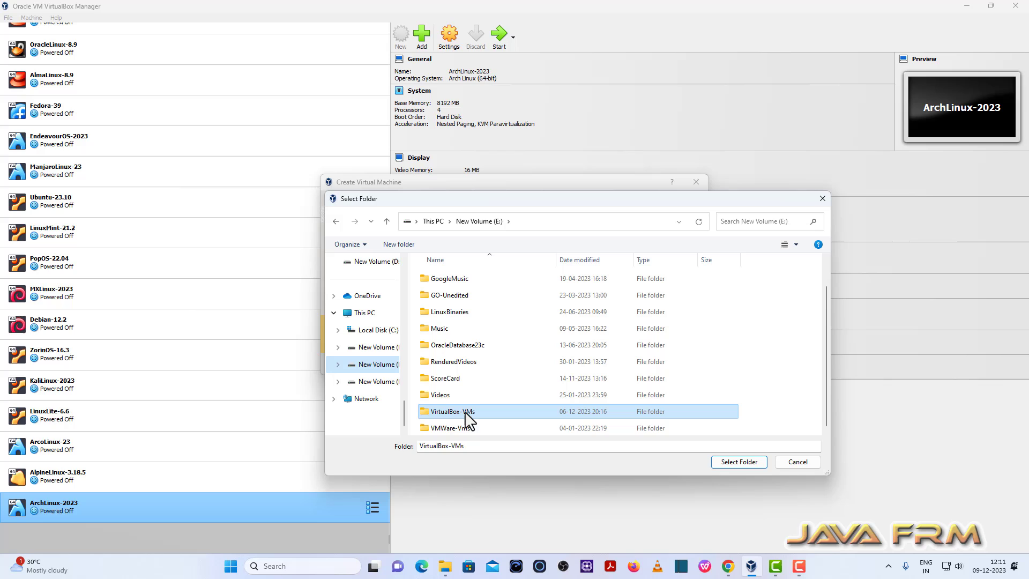
click(745, 461)
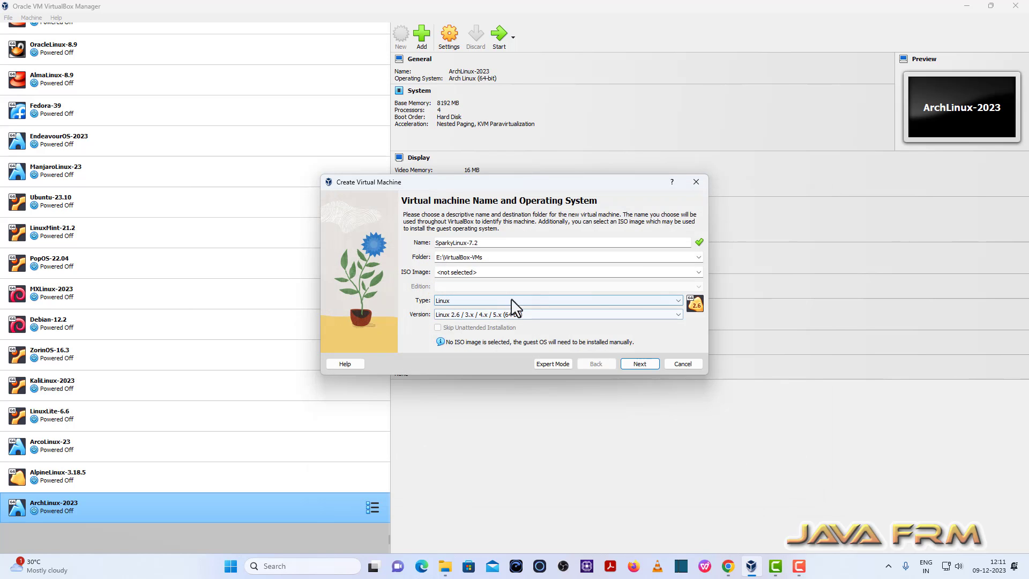
Choose sparkylinux-7.2-x86_64-xfce.iso as the ISO image, set the version to Debian (64-bit), and continue to the hardware settings.
click(698, 272)
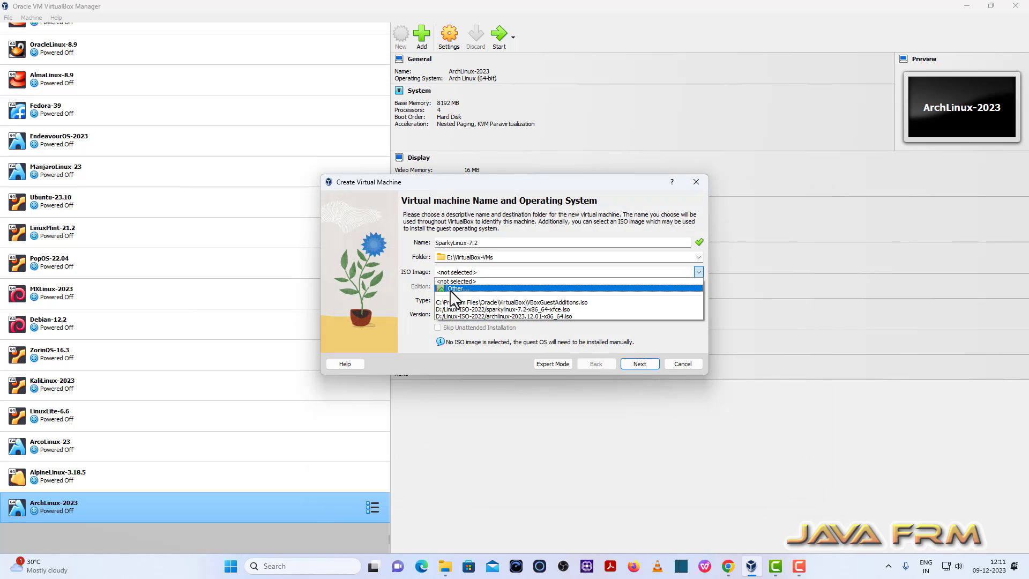
click(510, 308)
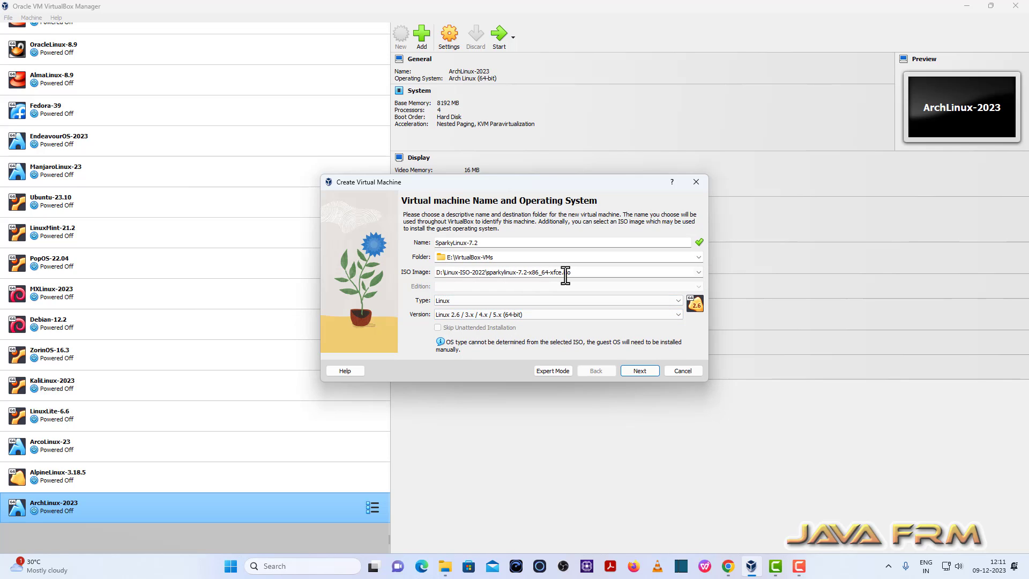
click(678, 315)
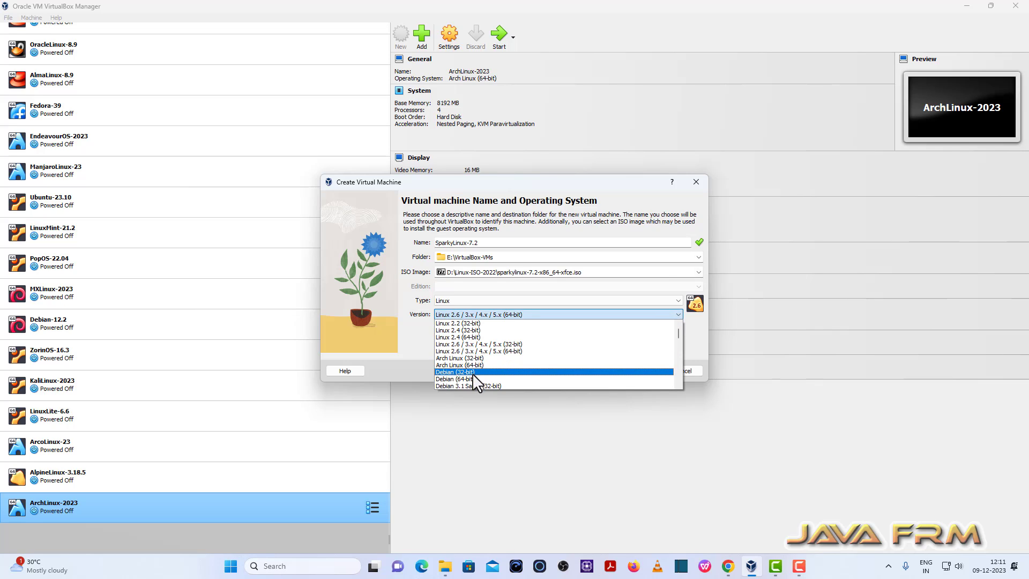
click(486, 378)
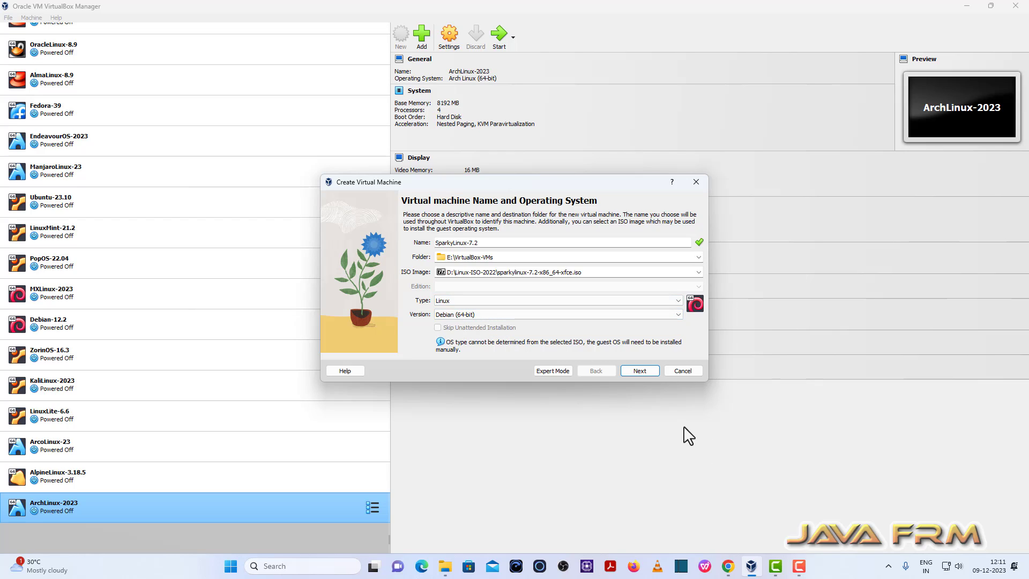
click(645, 372)
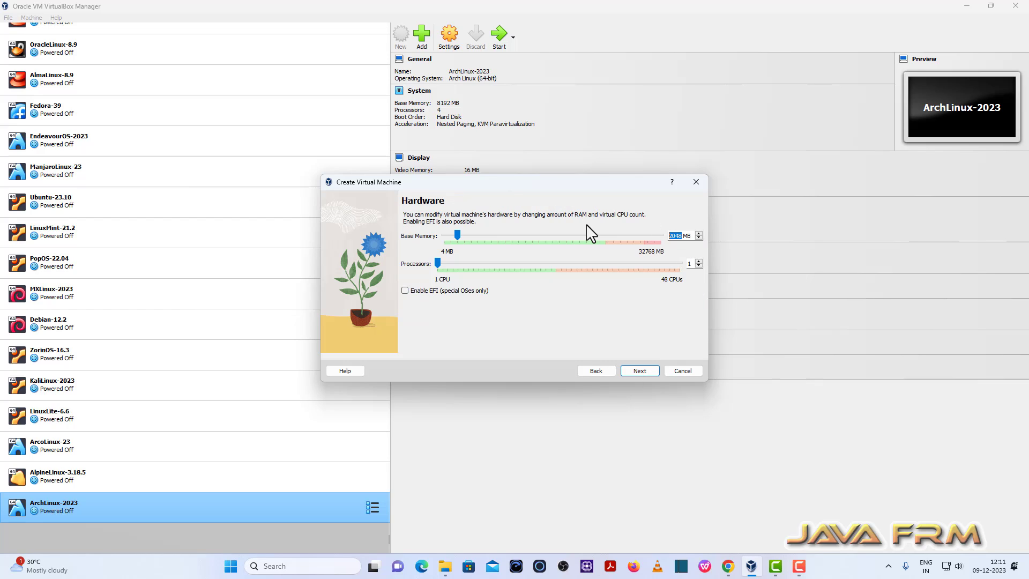
Give the machine 8192 MB of base memory and 4 processors, and continue to the virtual hard disk settings.
text(8192)
click(699, 261)
click(698, 261)
click(698, 261)
click(641, 370)
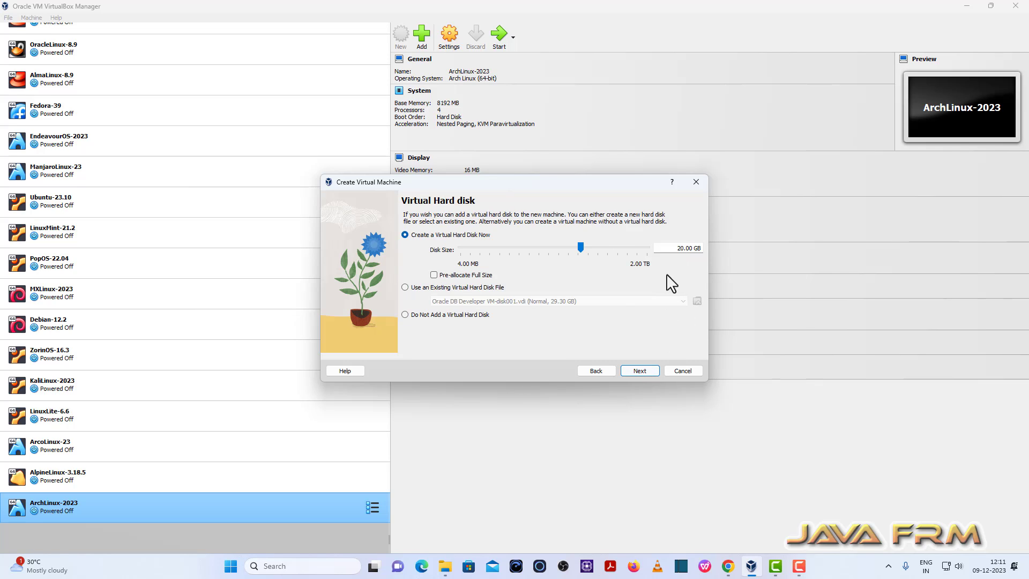
Create a 40 GB virtual hard disk and finish creating the virtual machine.
double_click(678, 248)
key(BackSpace)
text(40)
click(641, 375)
click(643, 375)
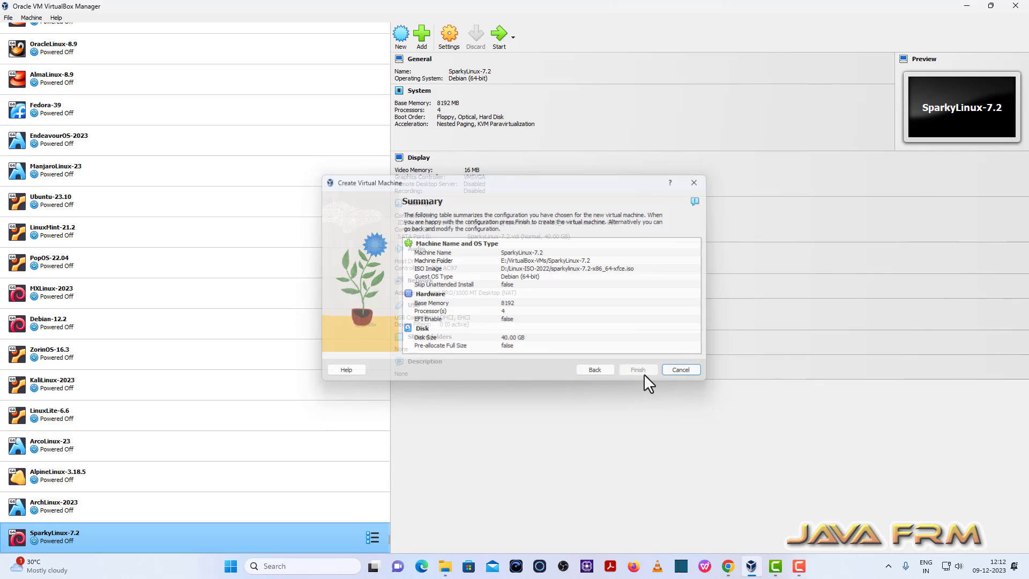
In the SparkyLinux-7.2 settings, disable Floppy booting and order the boot devices as Optical, then Hard Disk.
click(449, 35)
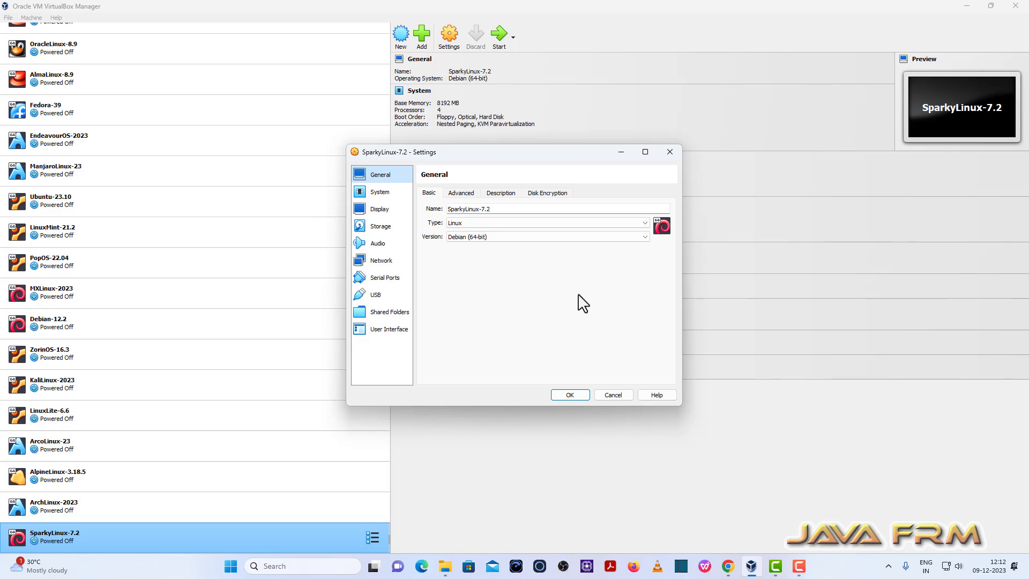
click(386, 186)
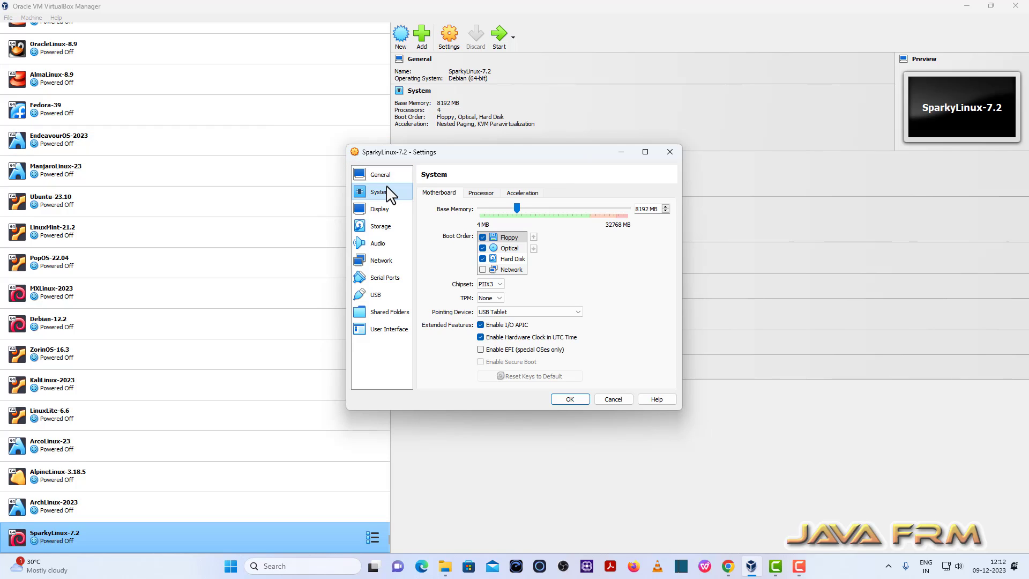
click(482, 237)
click(509, 248)
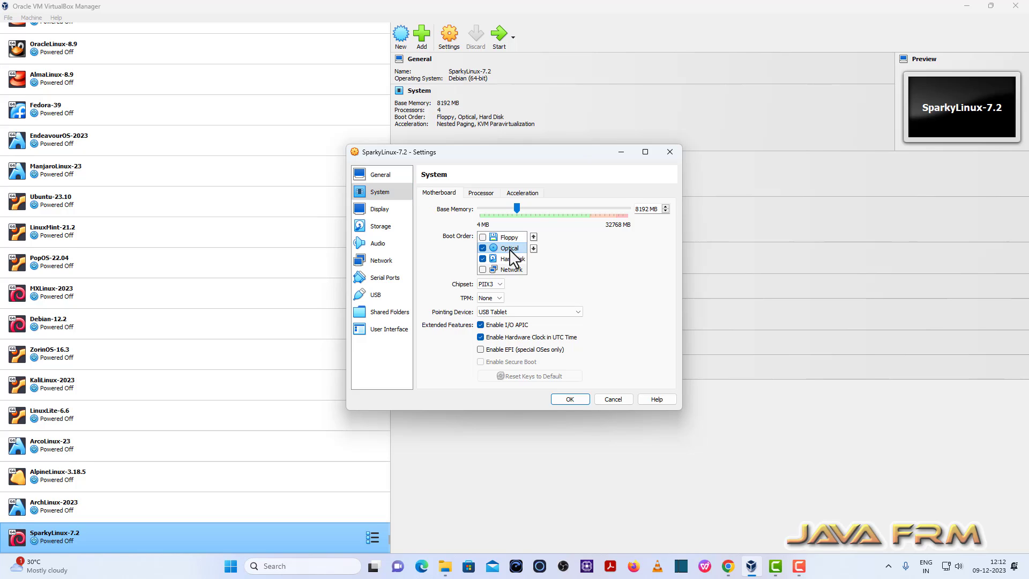
click(533, 237)
click(517, 259)
click(533, 237)
Review the advanced options of network Adapter 1 and the boot order, and save the machine settings.
click(382, 262)
click(453, 249)
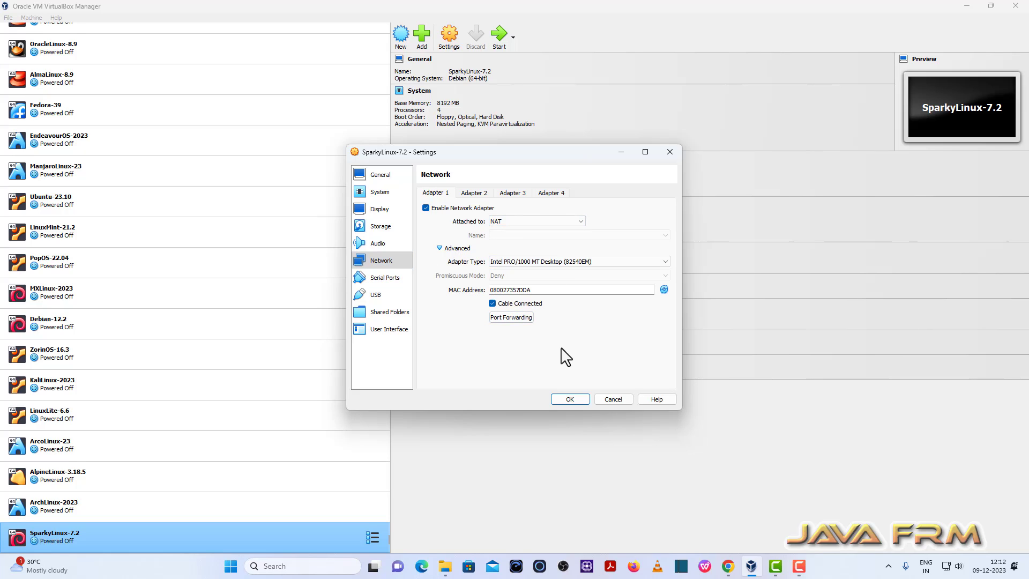
click(388, 193)
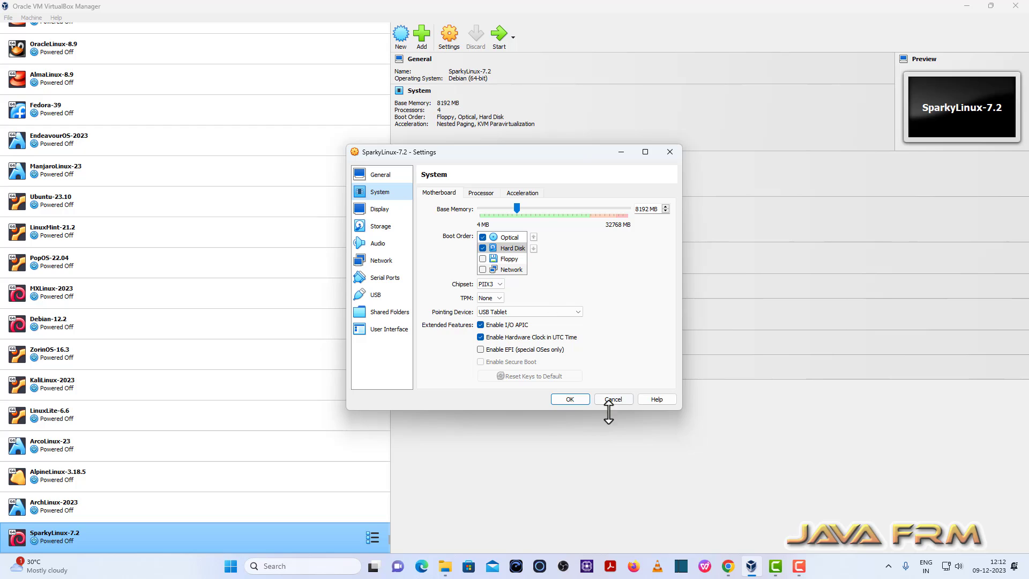
click(570, 399)
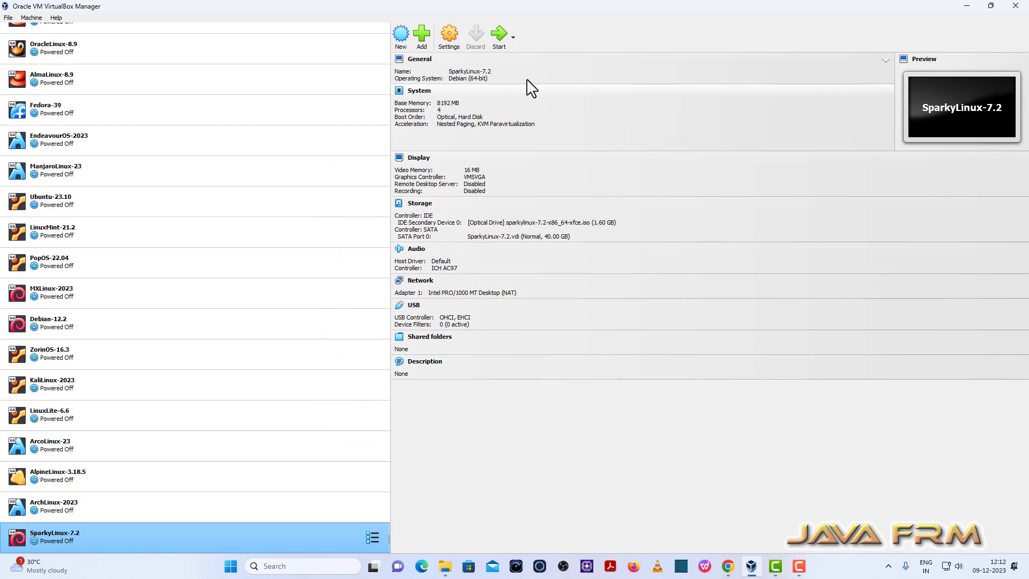
Start the SparkyLinux-7.2 machine, dismiss the guest's Display dialog, and switch the machine window to full-screen mode.
click(498, 37)
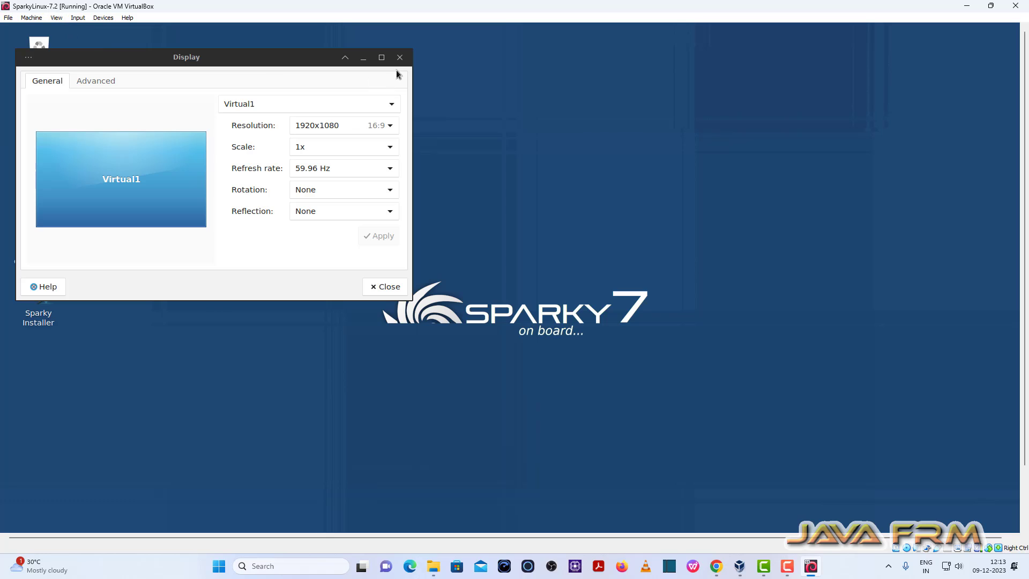
click(400, 57)
click(56, 18)
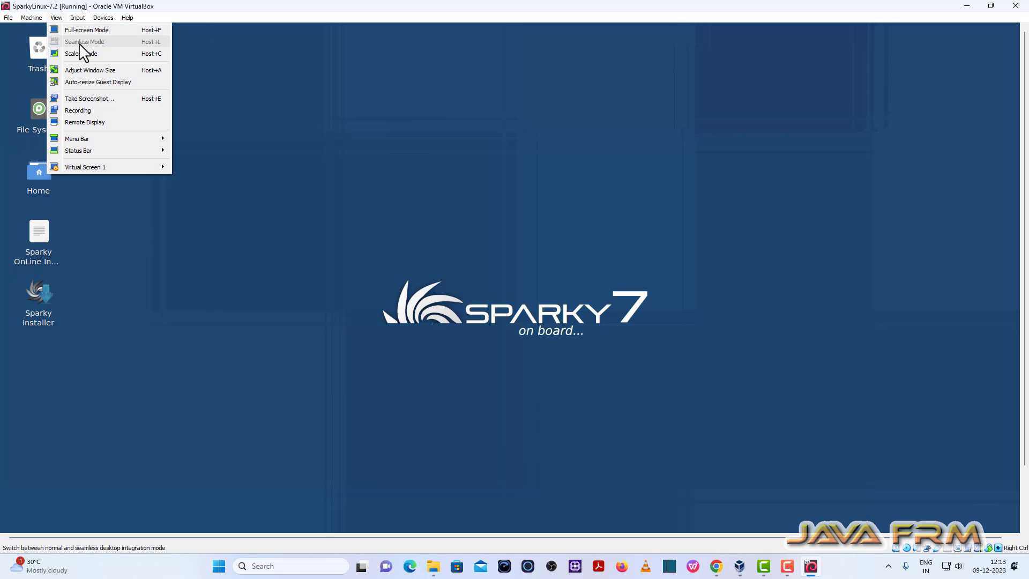
click(98, 31)
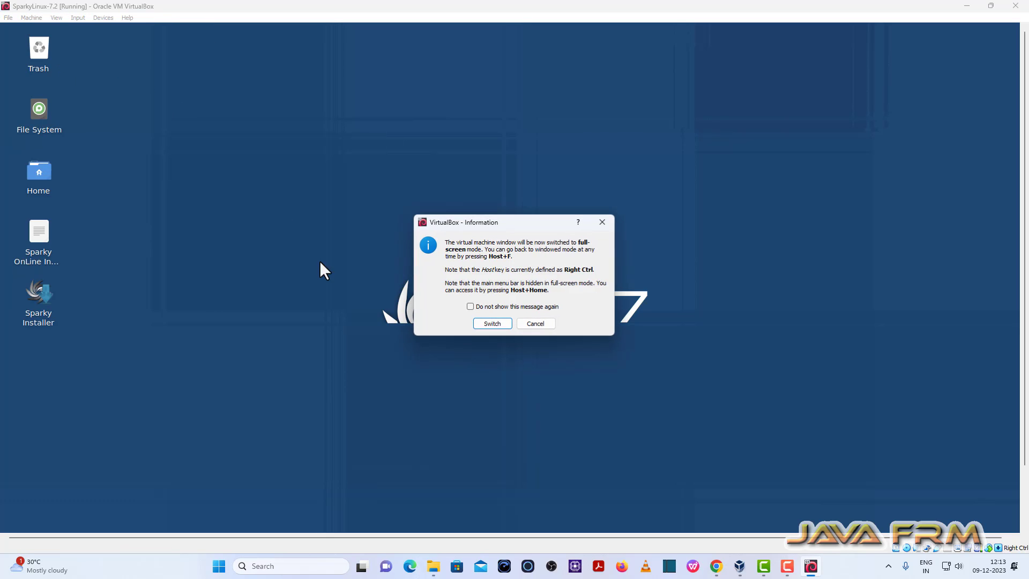
click(481, 324)
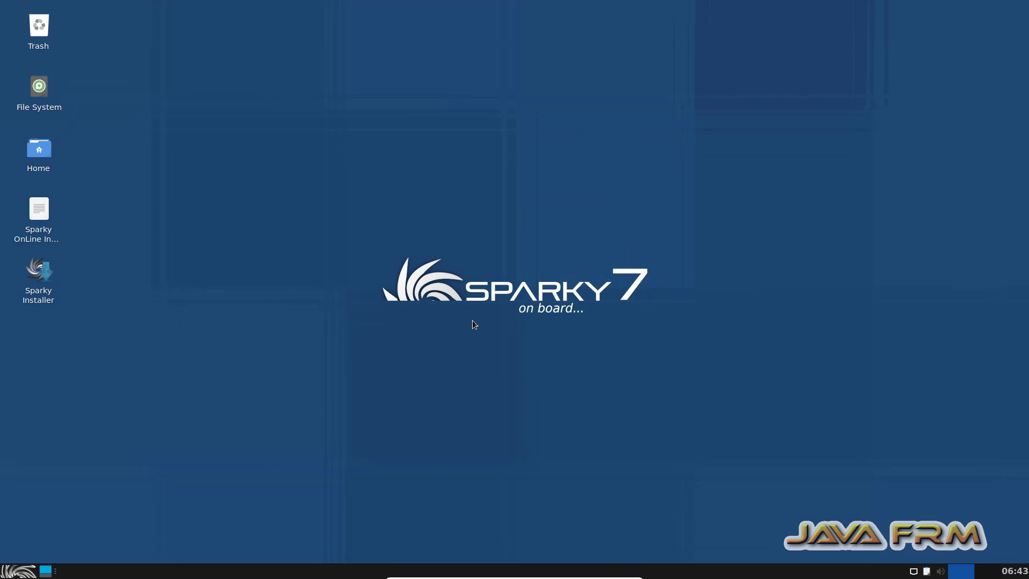
Launch the Sparky Installer from the desktop, allowing the untrusted launcher, and move its window towards the middle of the desktop.
double_click(38, 273)
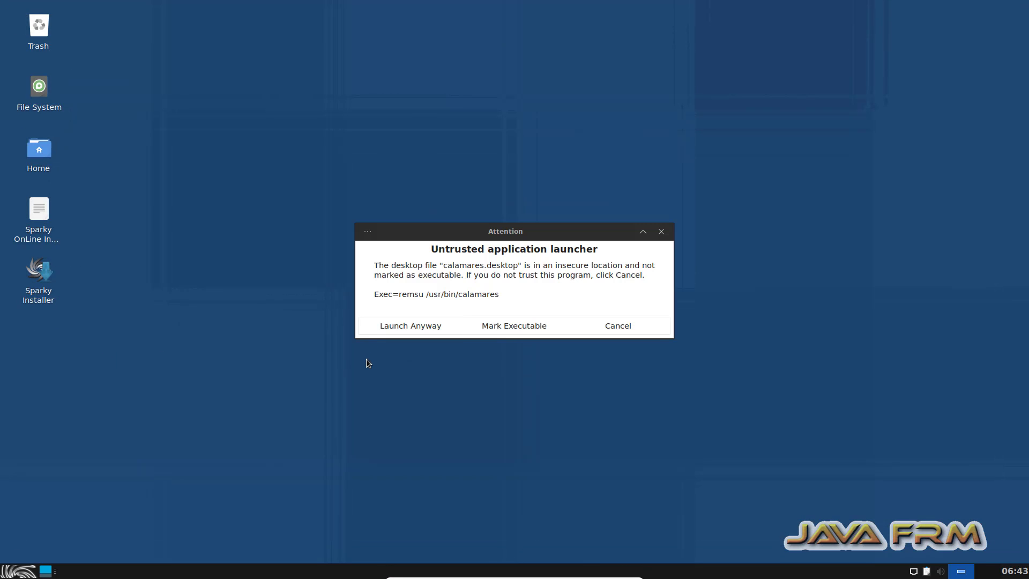
click(398, 331)
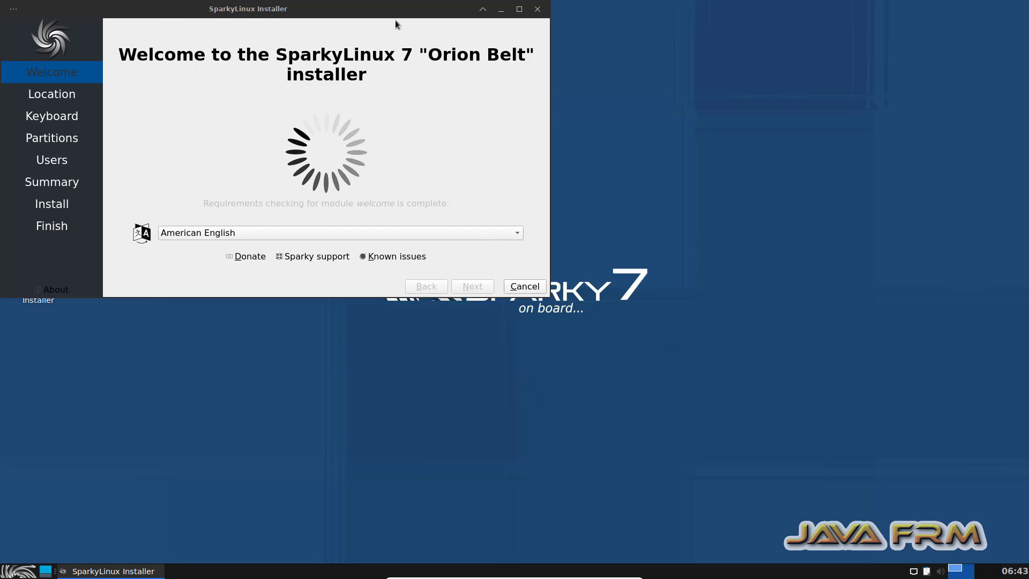
drag(389, 6, 576, 69)
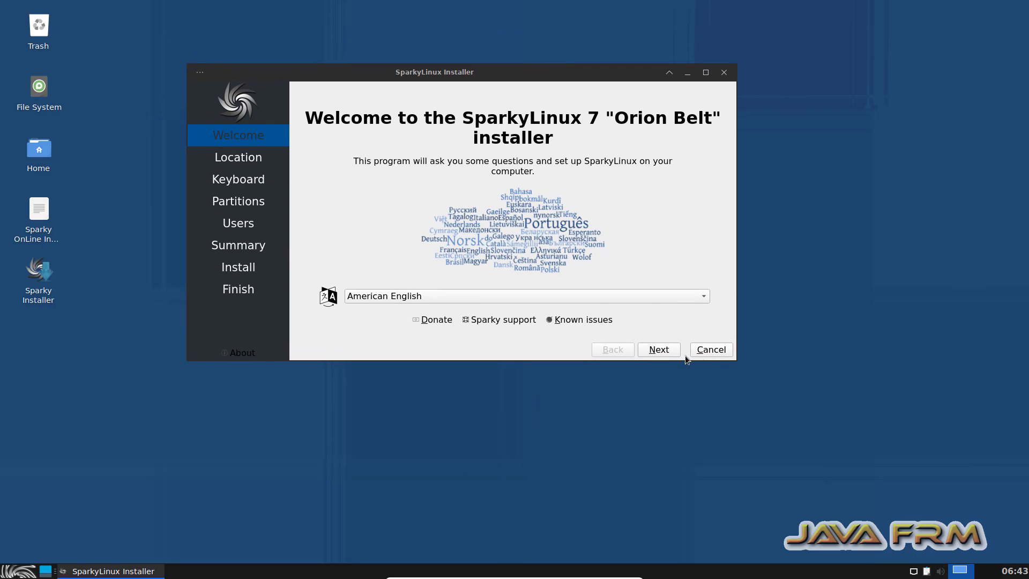
Accept American English, the Asia/Kolkata location and the default English (US) keyboard layout in the installer.
click(658, 349)
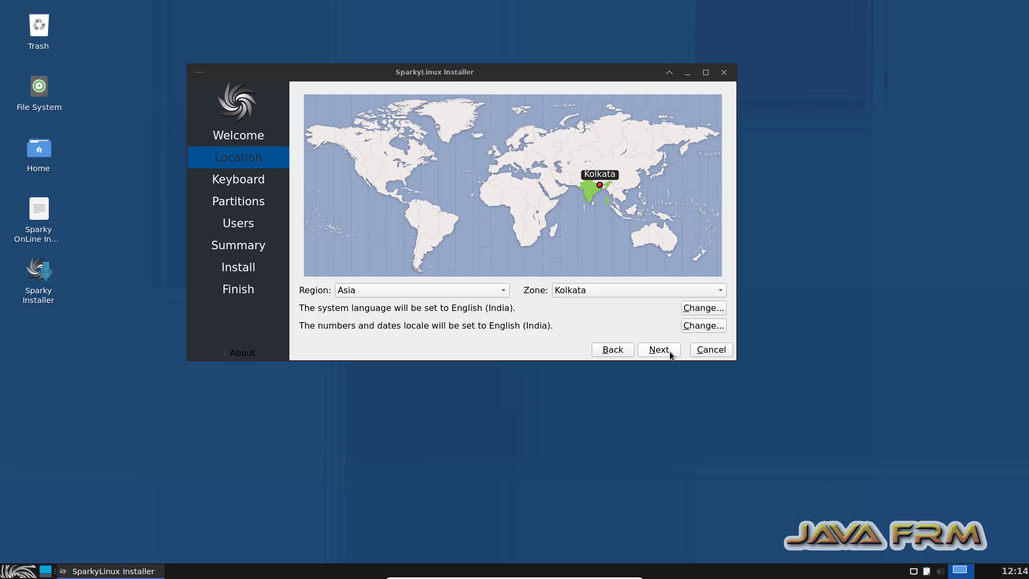
click(659, 349)
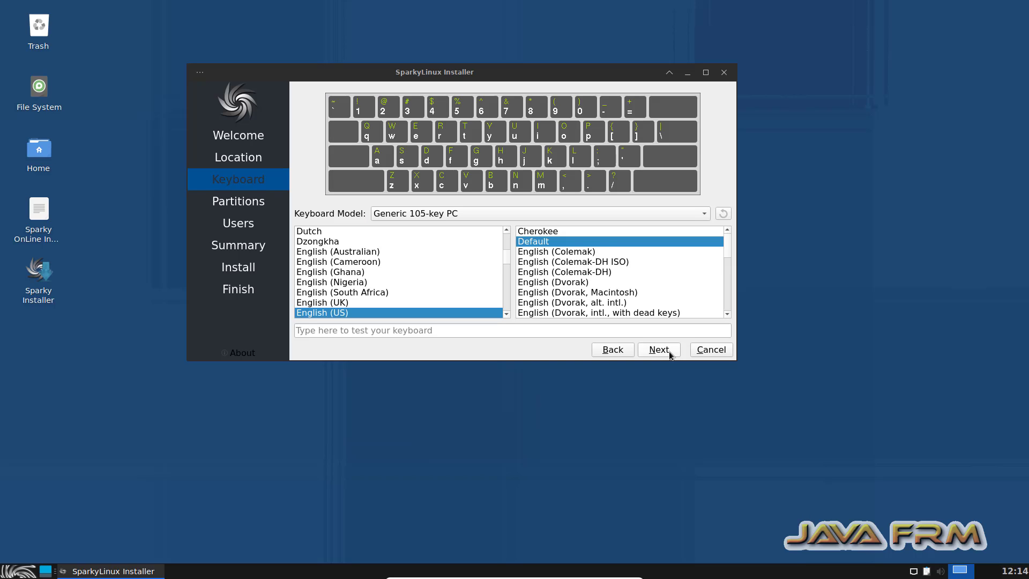
click(668, 352)
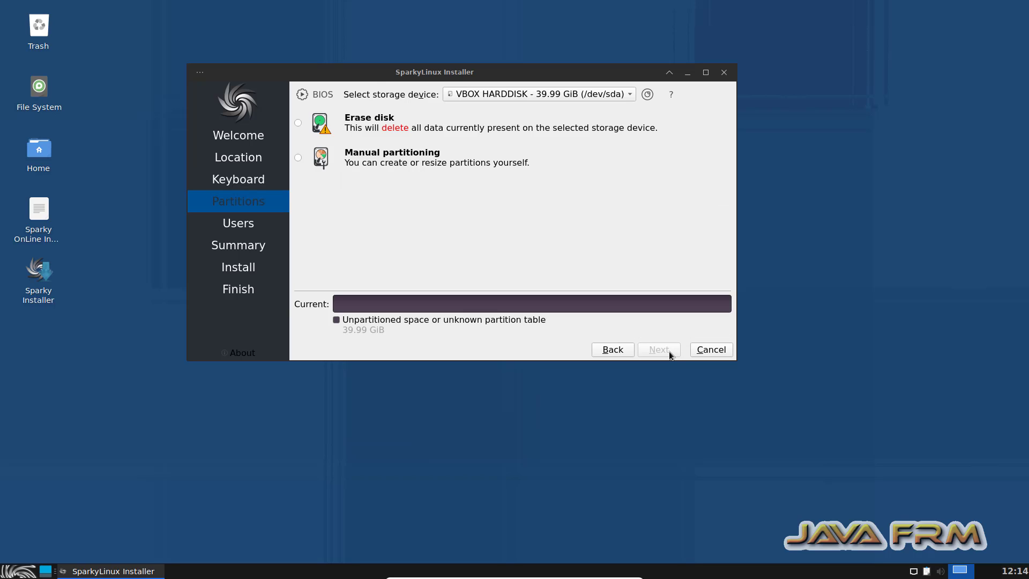
Choose to erase the whole VBOX HARDDISK and use the Swap (no Hibernate) option.
click(298, 122)
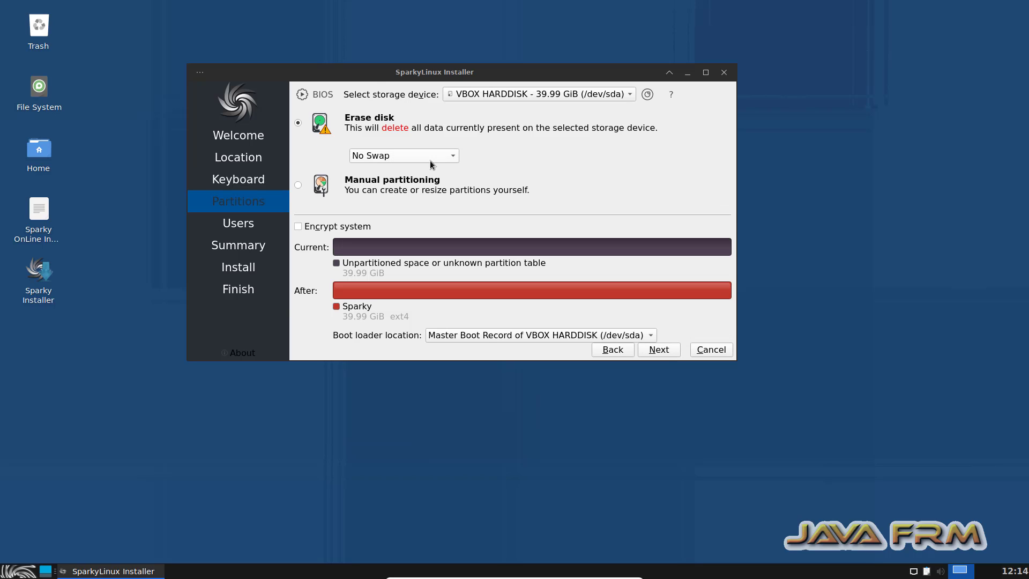
click(402, 156)
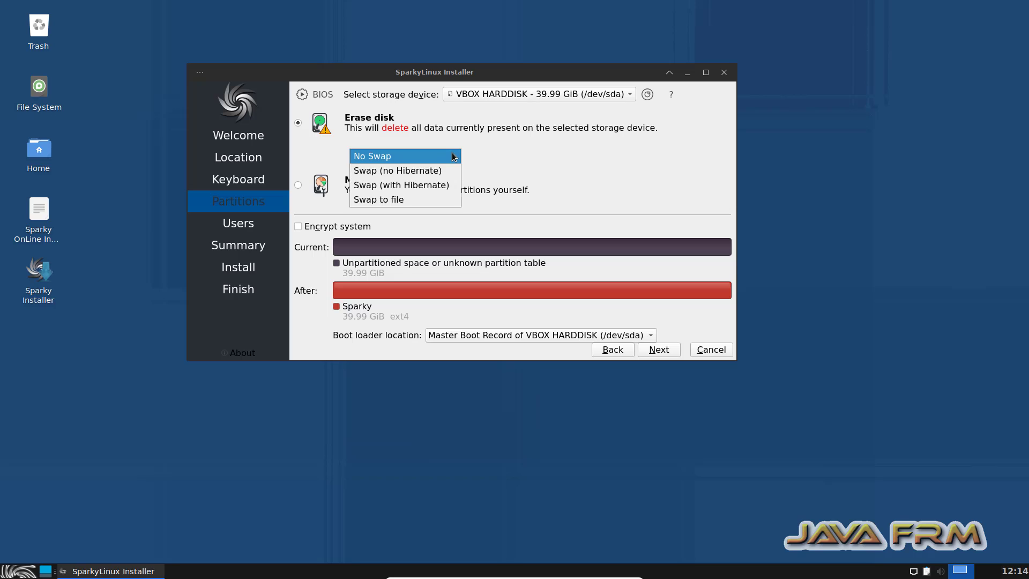
click(428, 171)
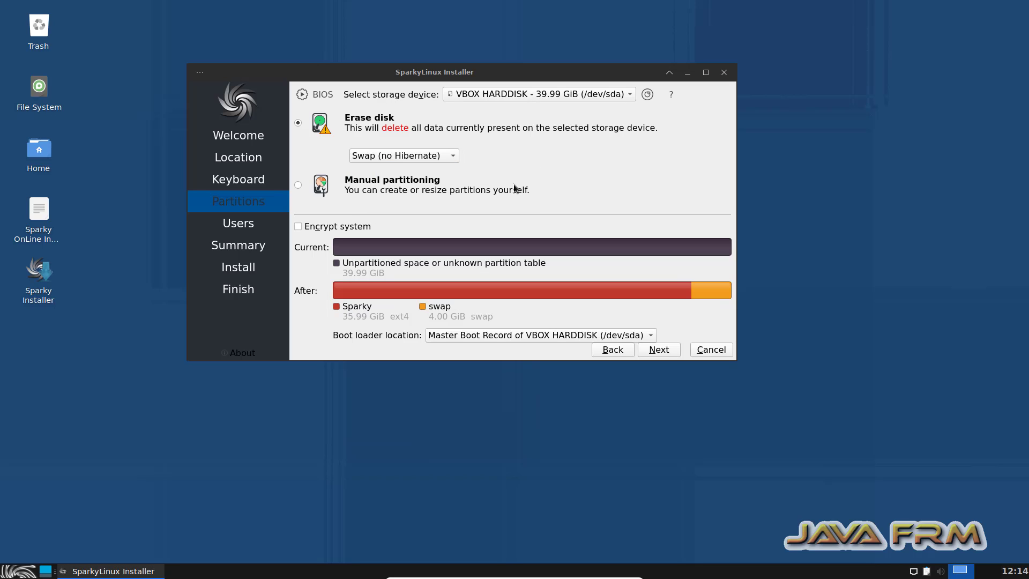
Accept the partition layout, enter javafrm as the user's name, and set the computer name to sparkypc.
click(663, 351)
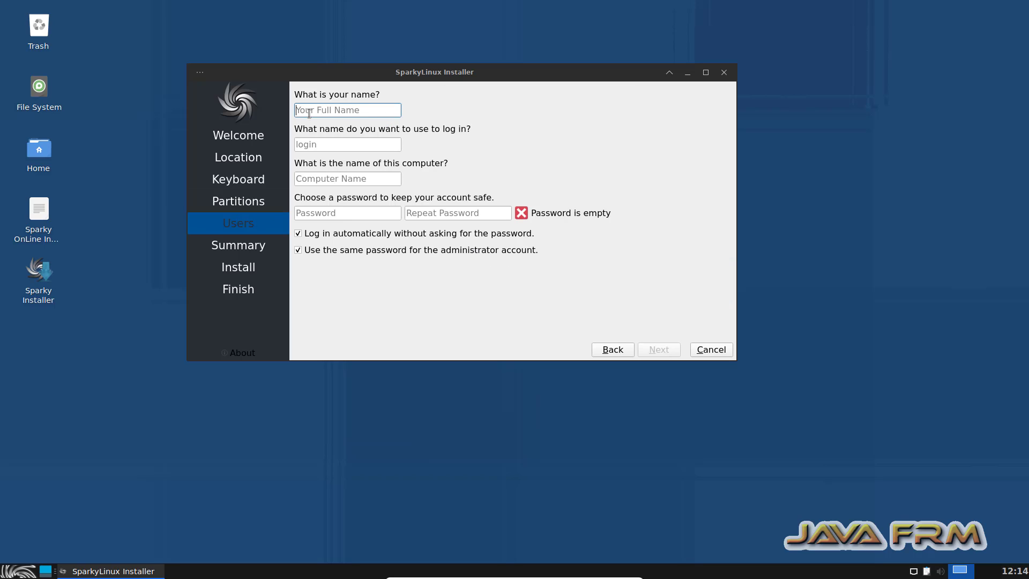
text(javafrm)
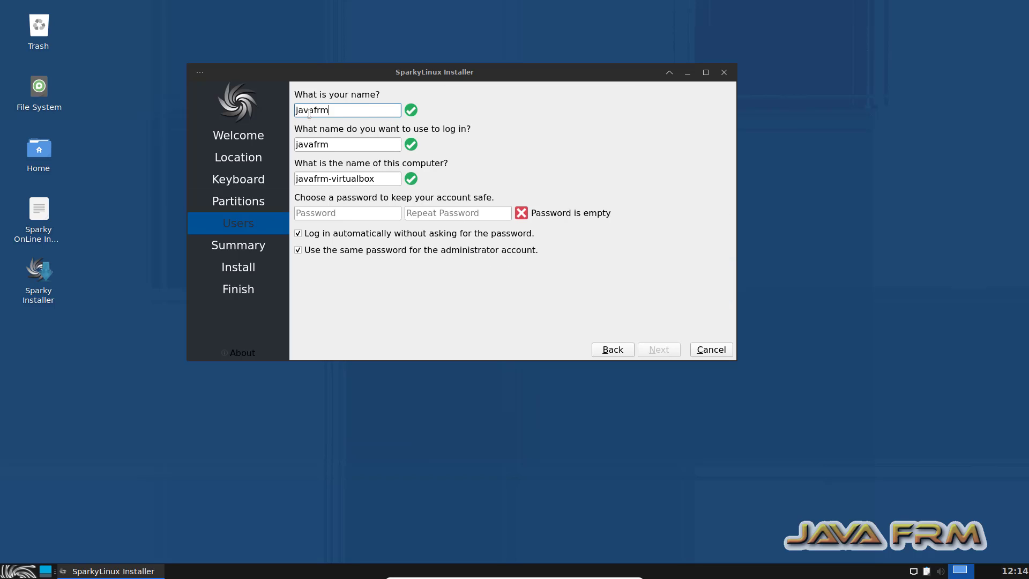
triple_click(401, 178)
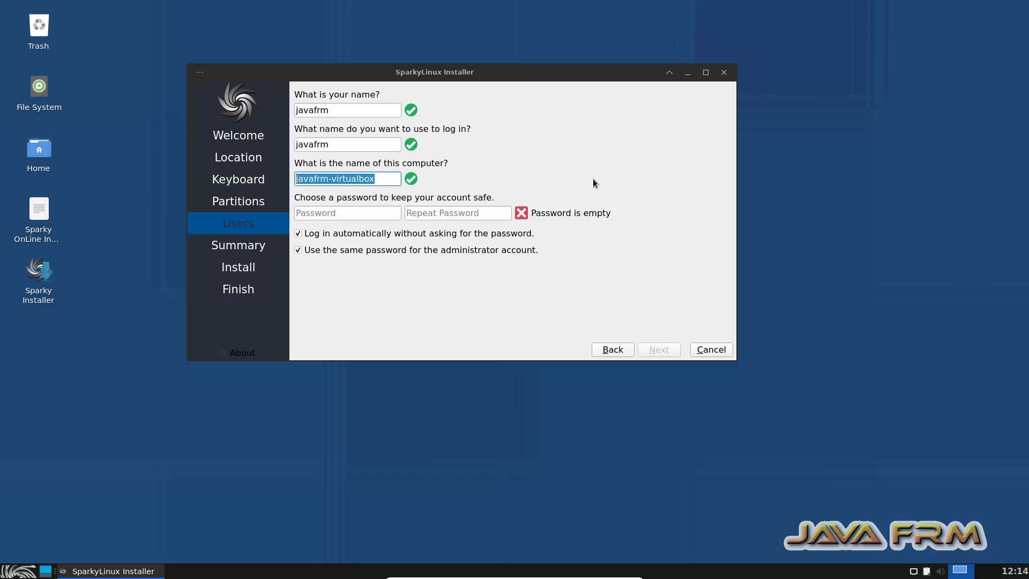
text(sparkypc)
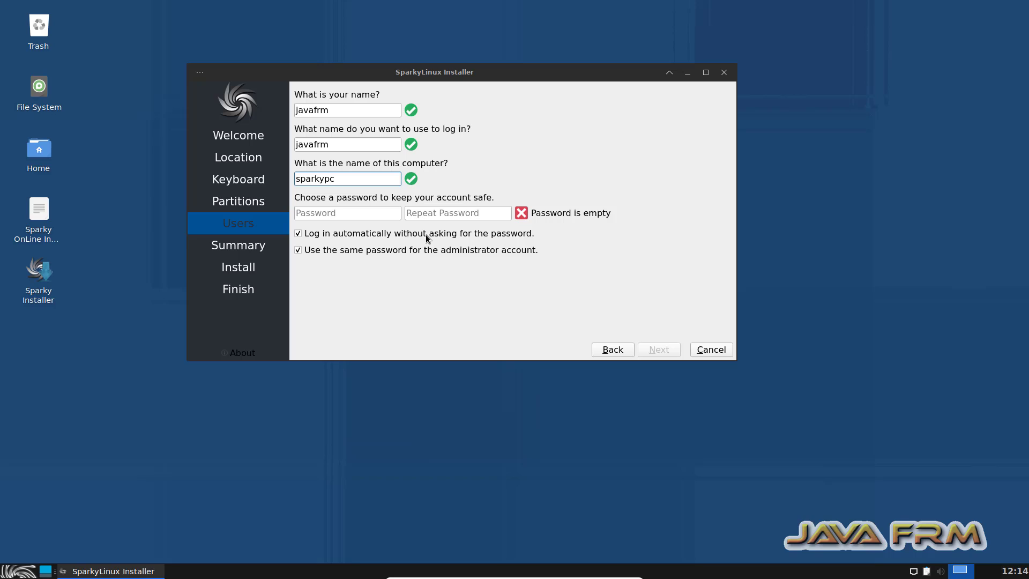
Enter and repeat the account password, and turn off automatic login.
click(336, 214)
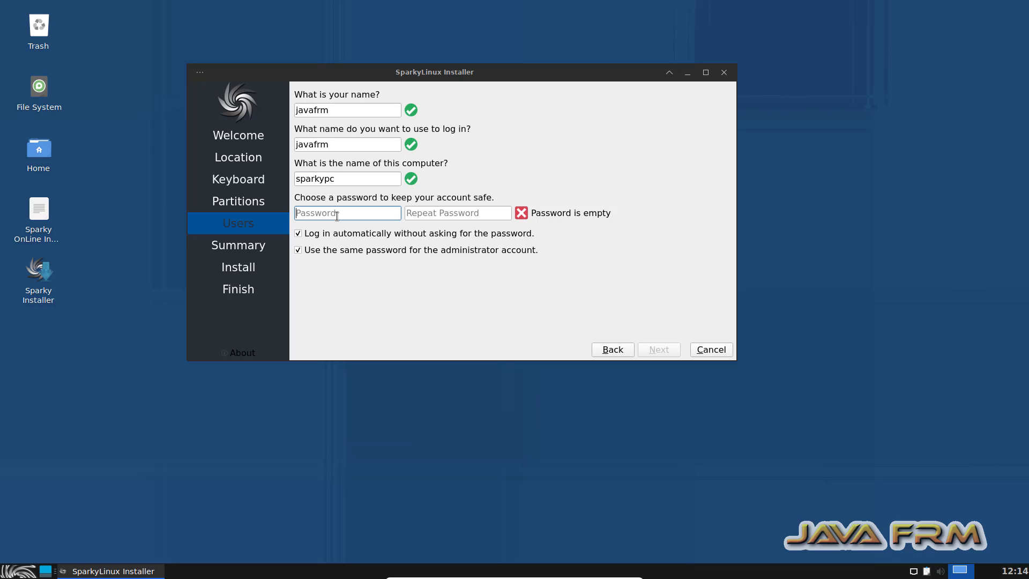
text(**********)
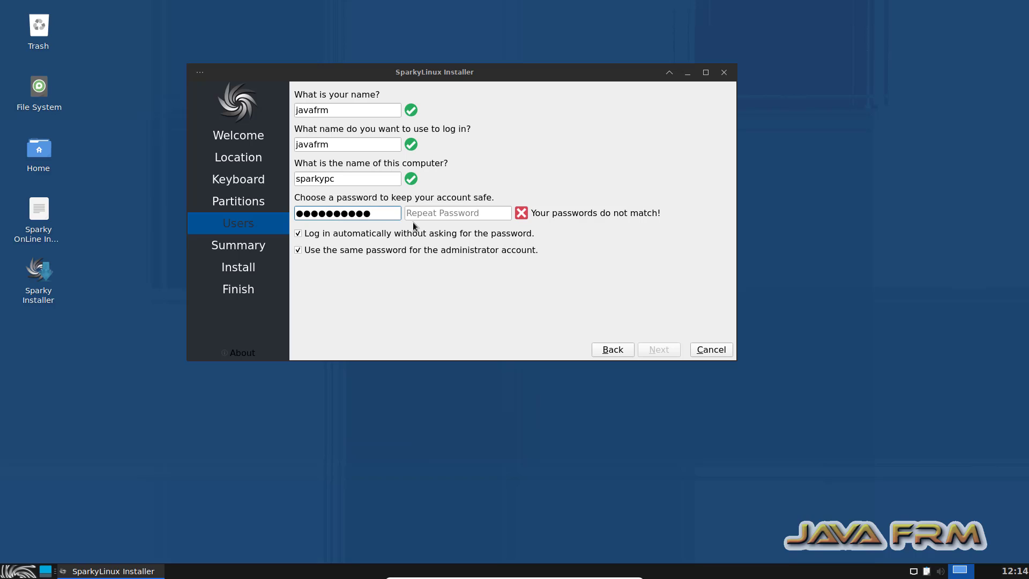
click(428, 214)
text(**********)
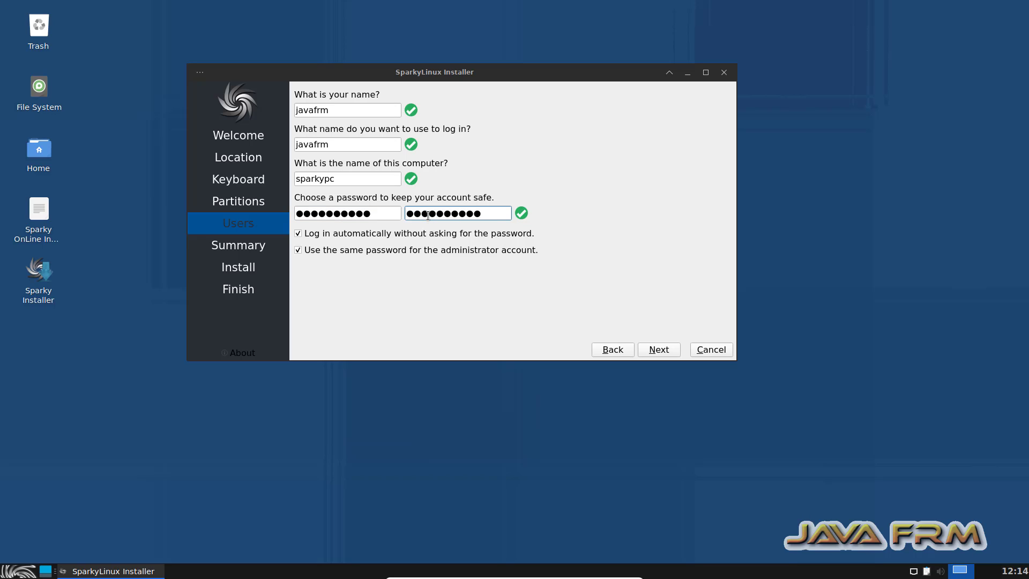
click(298, 233)
Proceed through the summary to install SparkyLinux, and finish the installer without restarting.
click(662, 351)
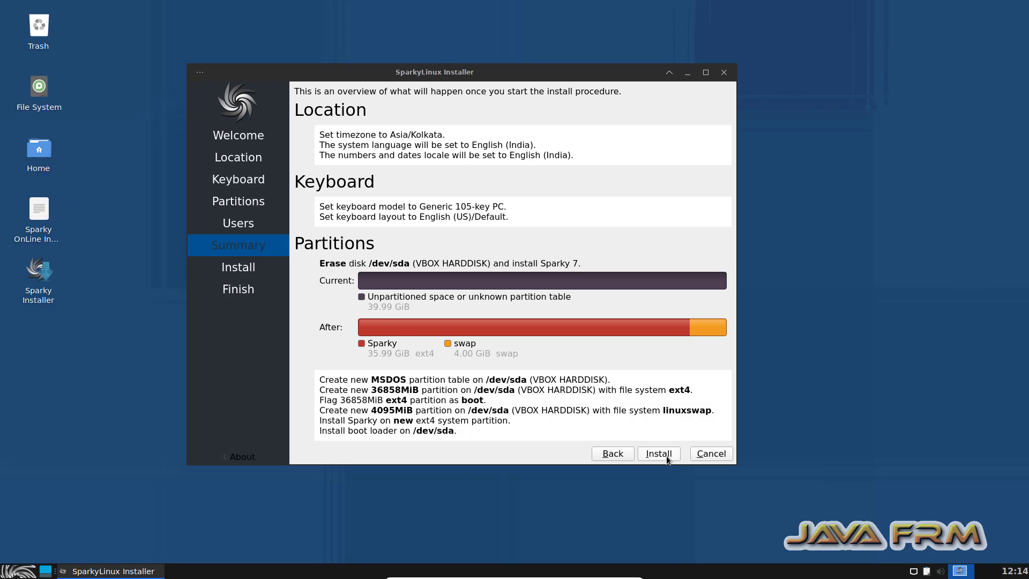
click(667, 459)
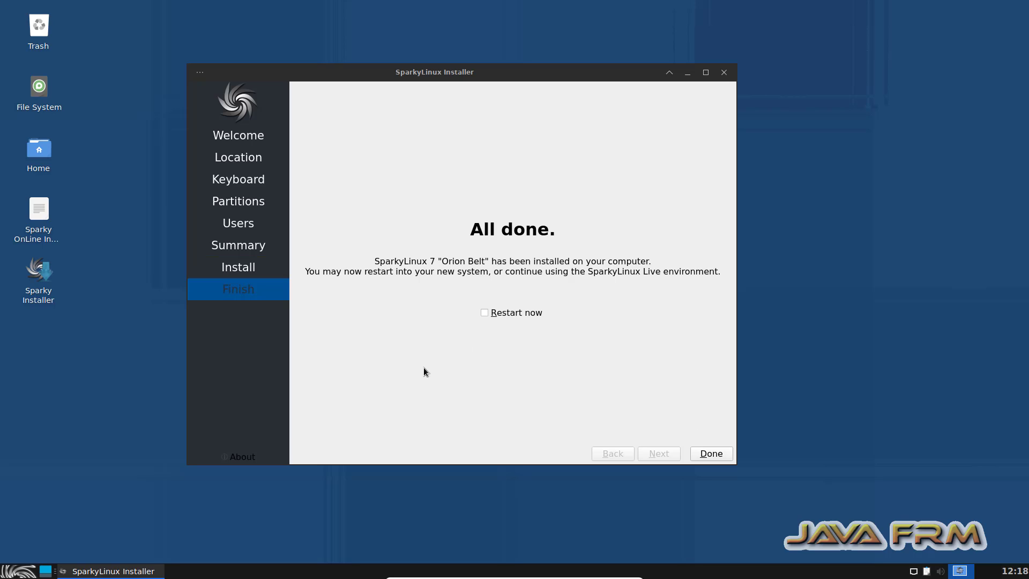
click(713, 455)
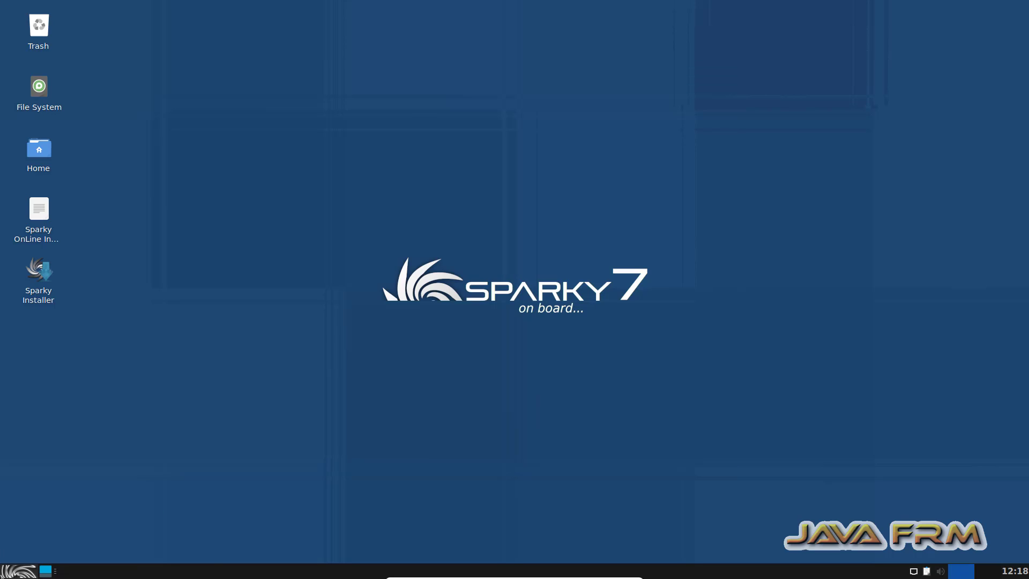
Shut down the live session.
click(10, 571)
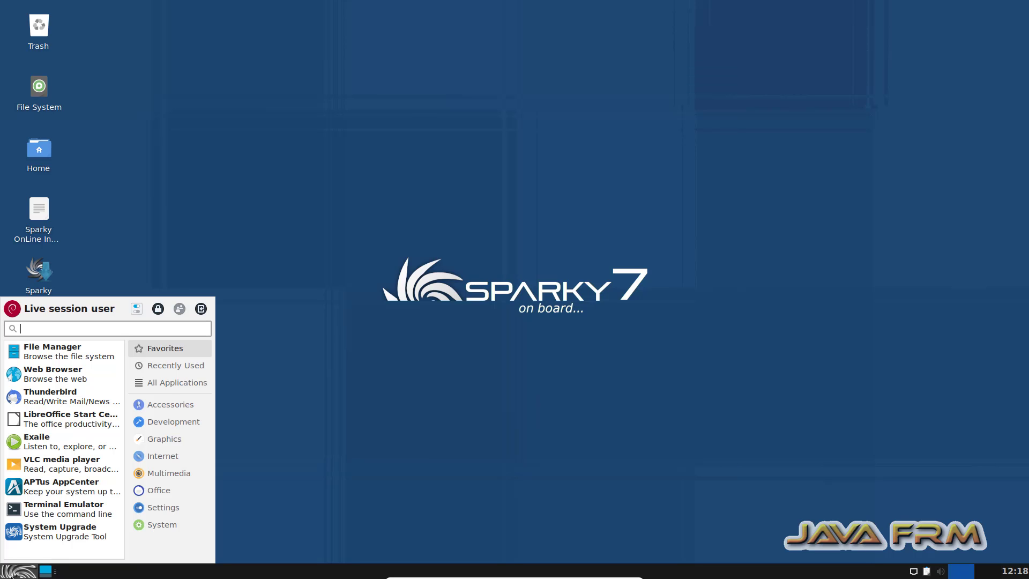
click(202, 310)
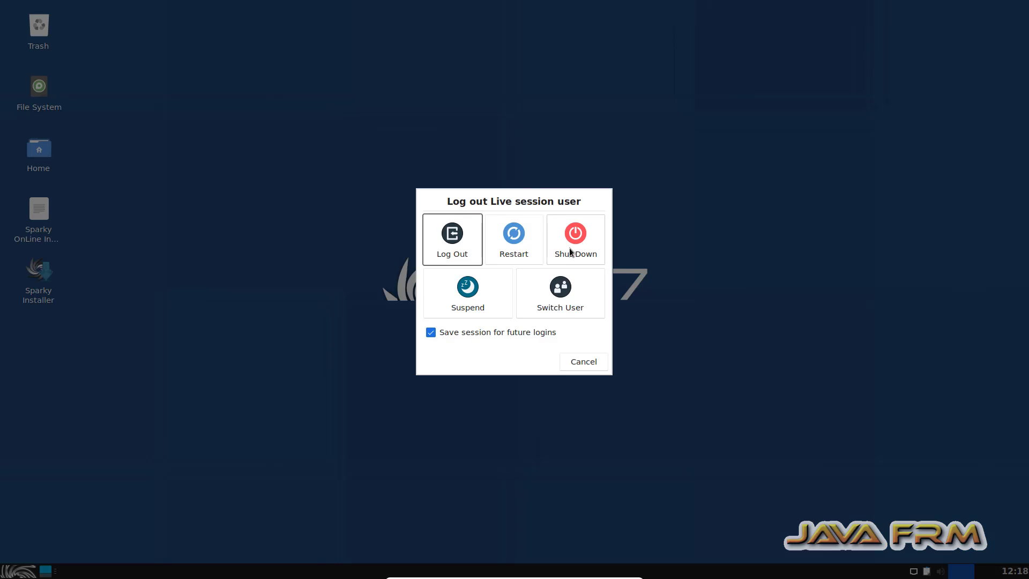
click(572, 251)
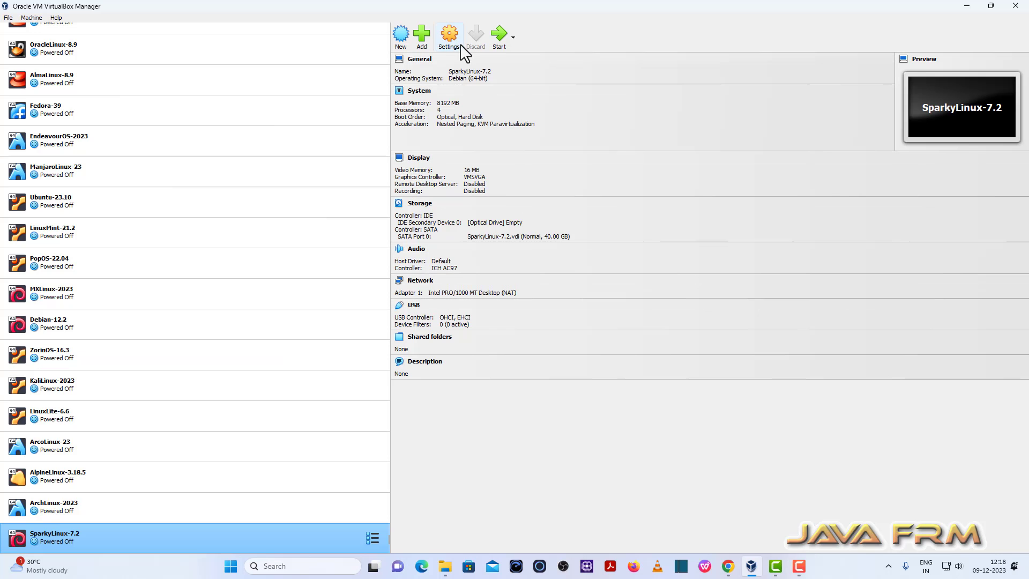
In the SparkyLinux-7.2 machine's system settings, put Hard Disk first in the boot order and disable Optical.
click(451, 37)
click(374, 193)
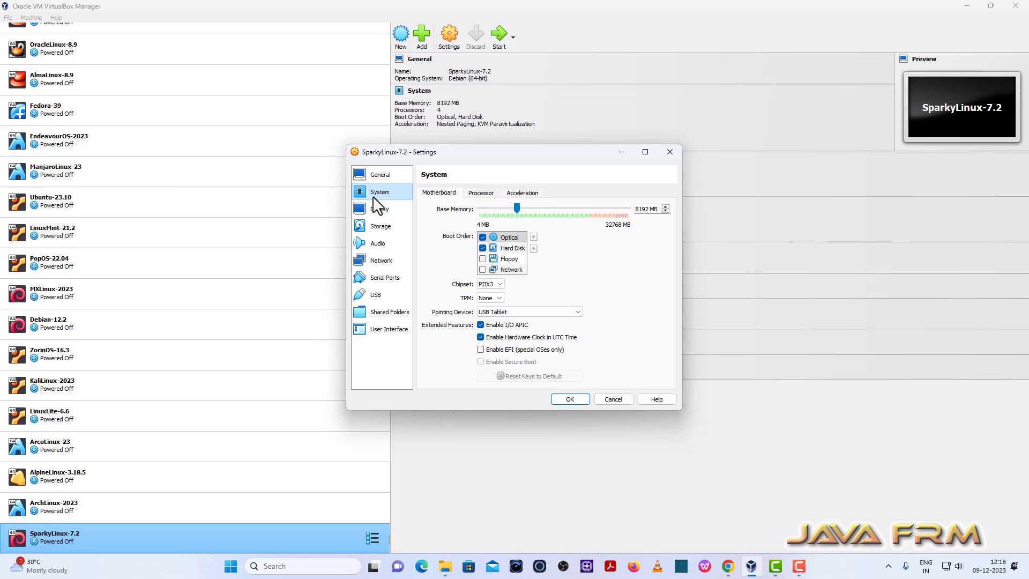
click(519, 248)
click(533, 237)
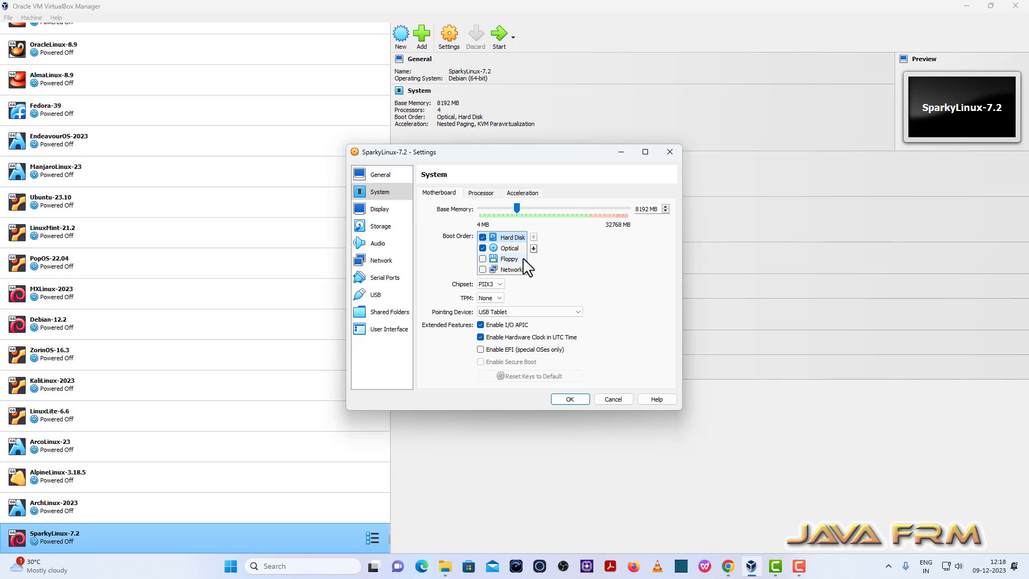
click(482, 248)
Insert VBoxGuestAdditions.iso into the machine's empty IDE optical drive and save the settings.
click(388, 227)
click(450, 217)
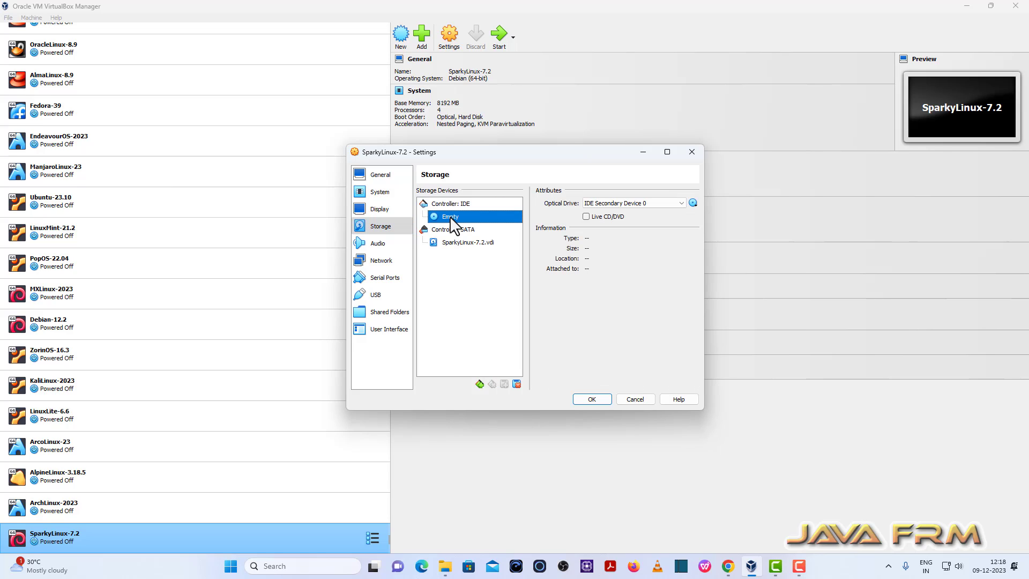
click(693, 203)
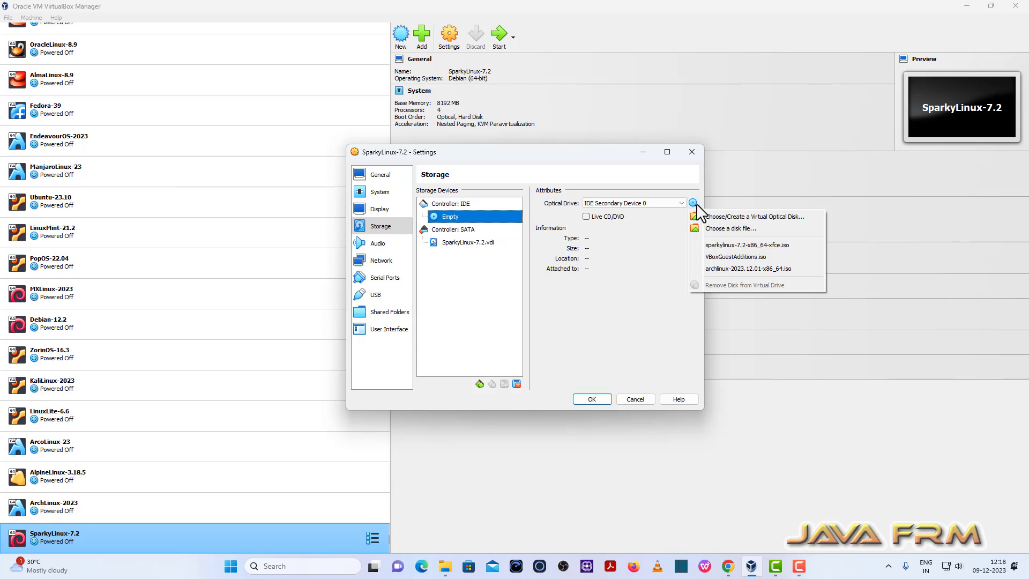
click(738, 257)
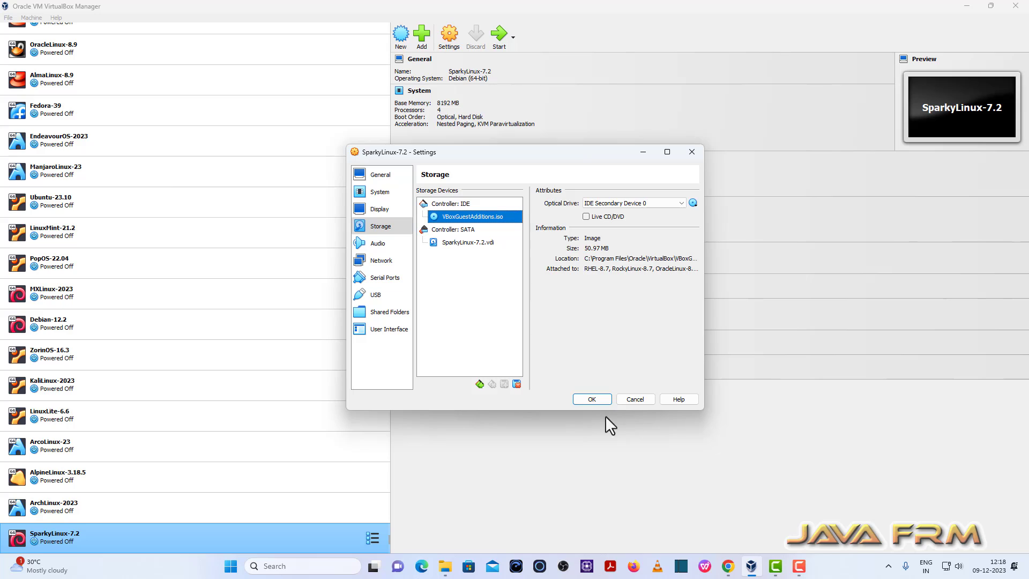
click(591, 401)
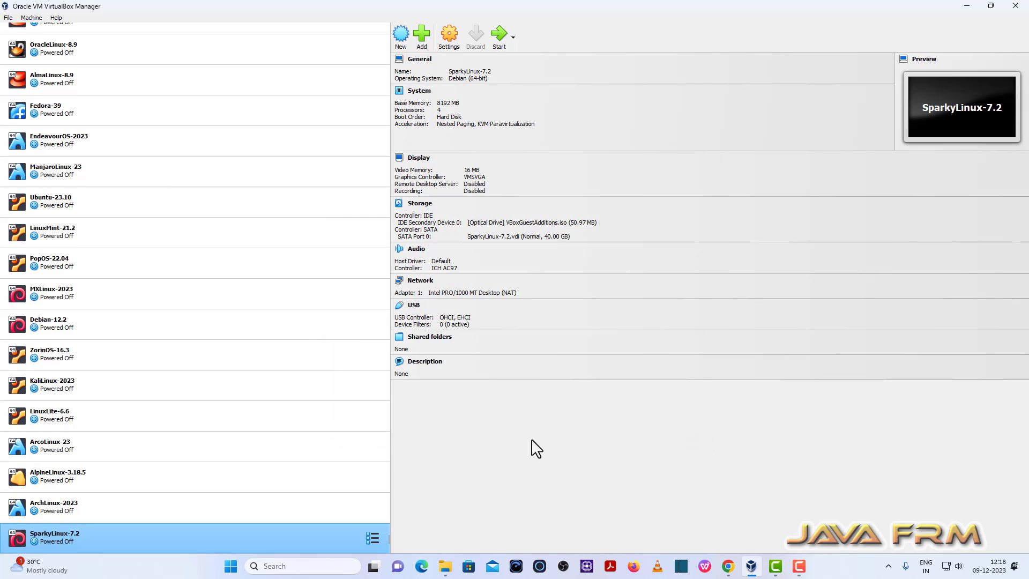
Start the SparkyLinux-7.2 machine and open the guest's file manager in a maximized window.
click(499, 34)
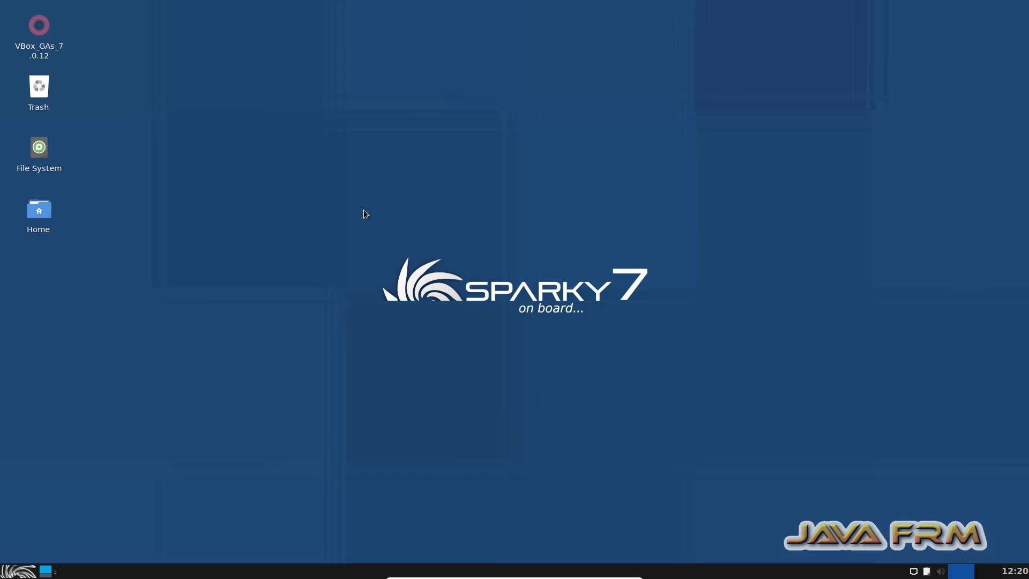
click(12, 573)
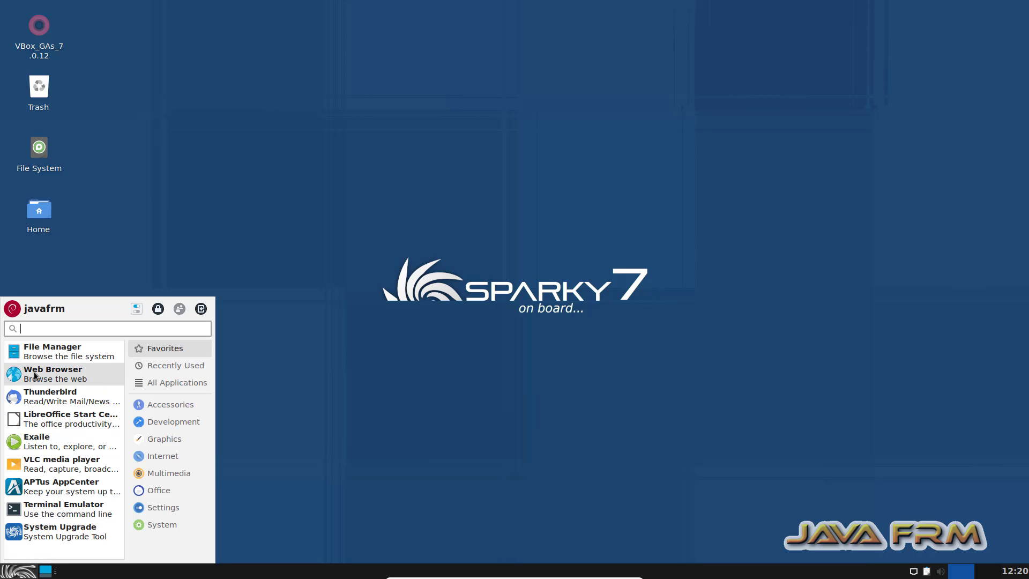
click(48, 356)
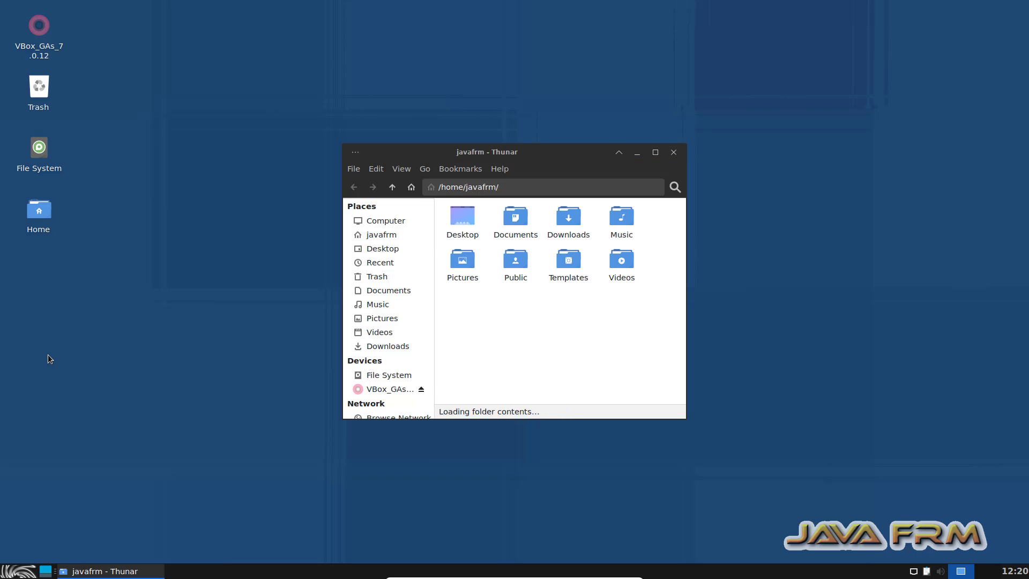
click(655, 152)
Open a terminal from the home folder, decline the System Upgrade tool, and maximize the terminal.
right_click(312, 164)
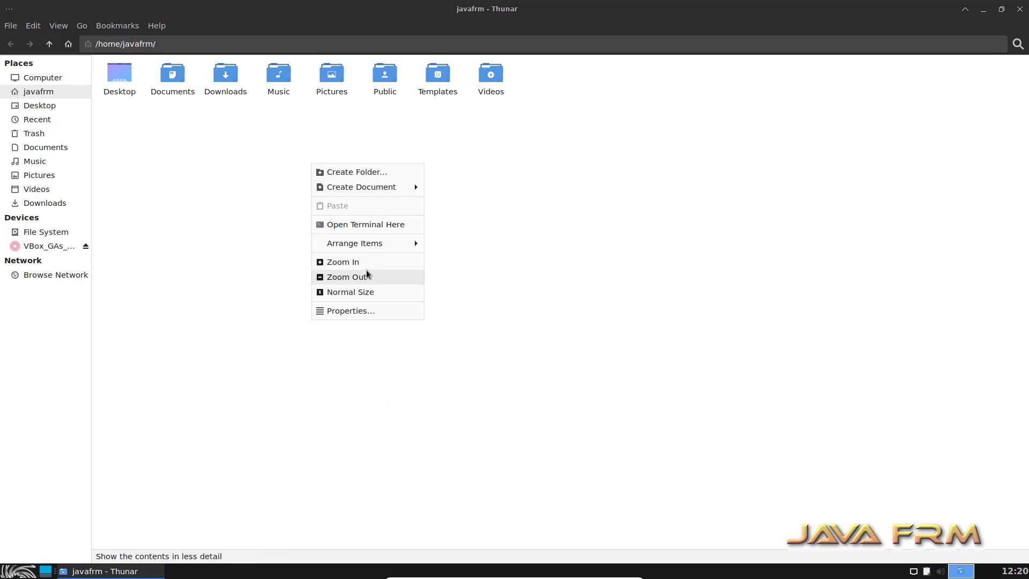
click(373, 227)
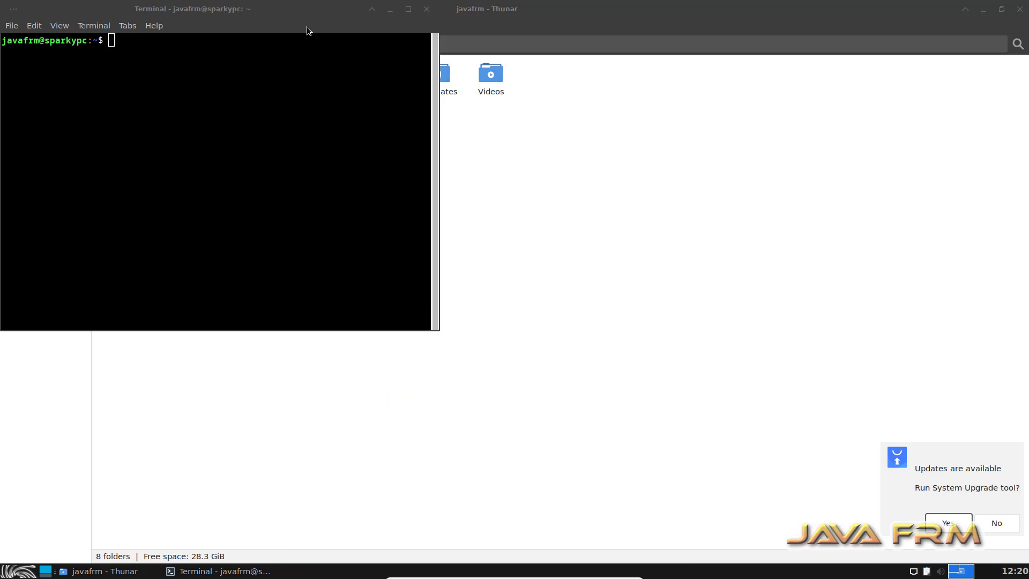
click(994, 523)
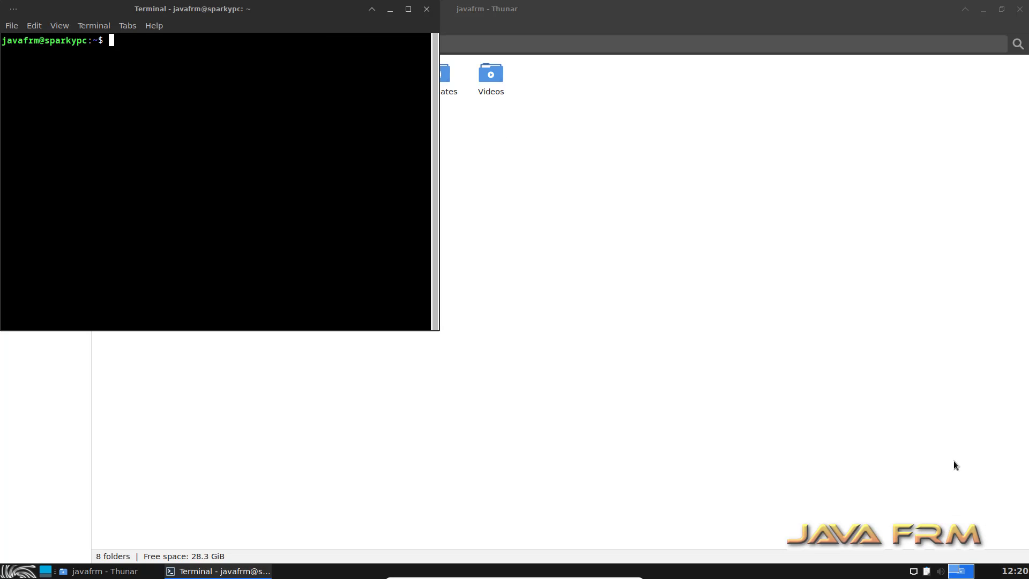
drag(269, 19, 404, 89)
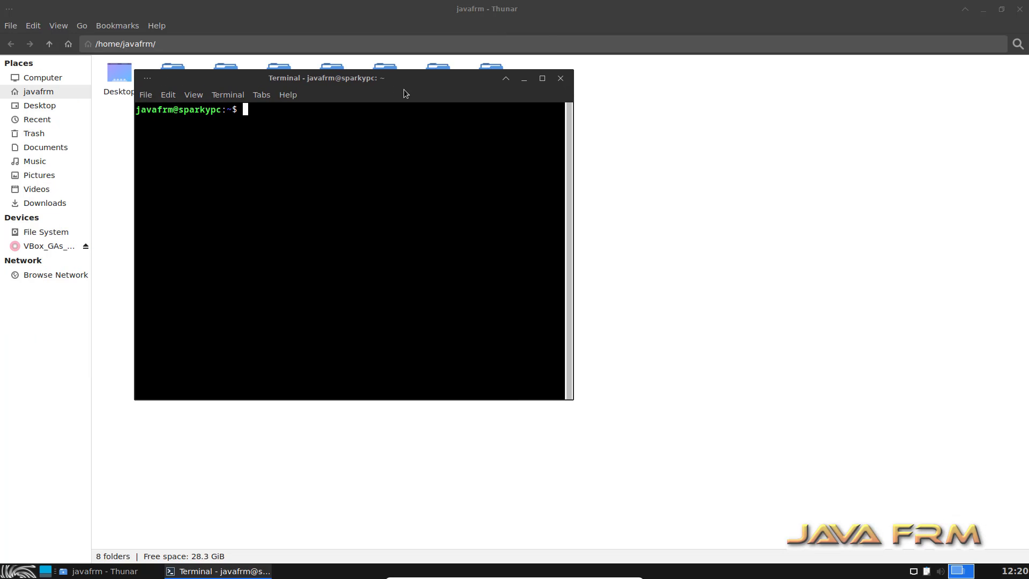
click(541, 79)
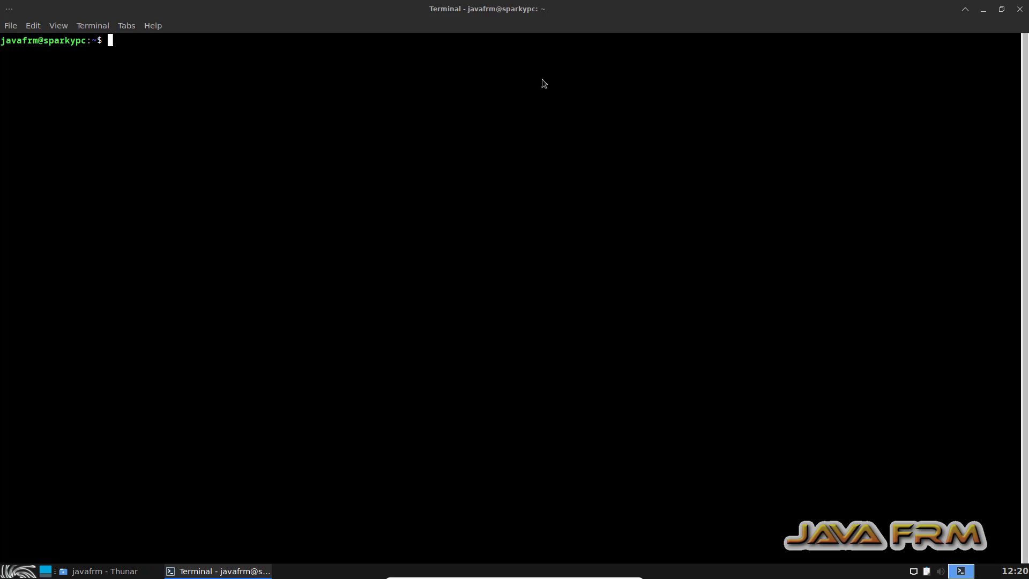
Switch to the root user with sudo su, entering the account password.
text(sudo su)
key(Return)
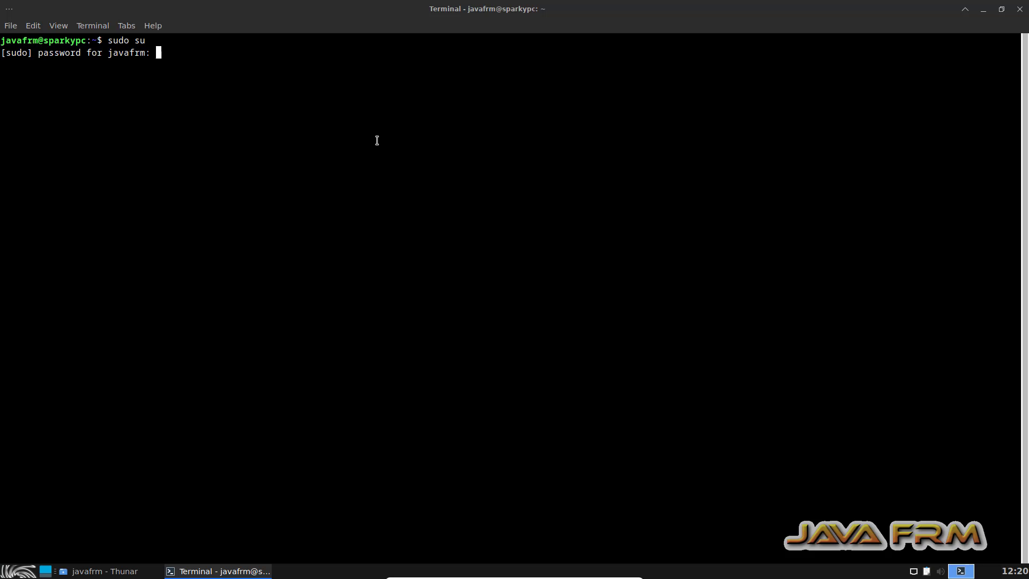
key(Return)
Refresh the package lists with apt update.
text(apt ins)
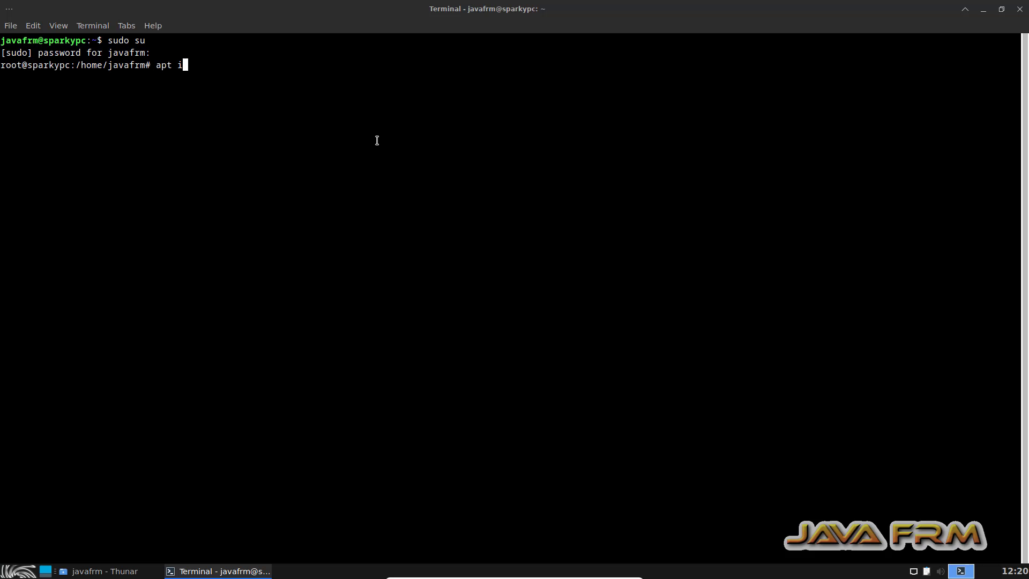
key(BackSpace)
key(BackSpace)
key(BackSpace)
text(update)
key(Return)
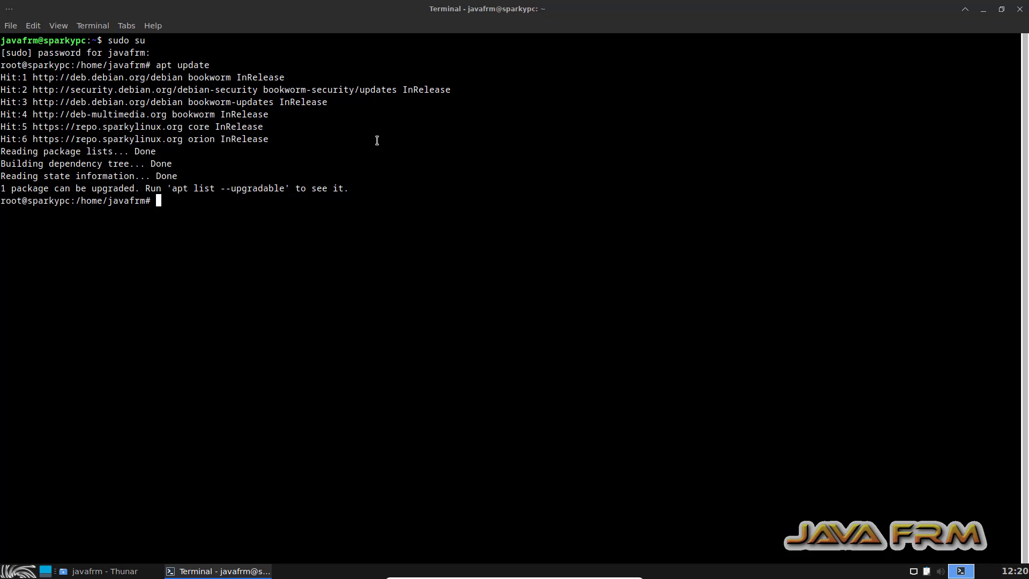
Install the build prerequisites with apt install build-essential dkms linux-headers-$(uname -r) -y.
key(Return)
key(Return)
text(a)
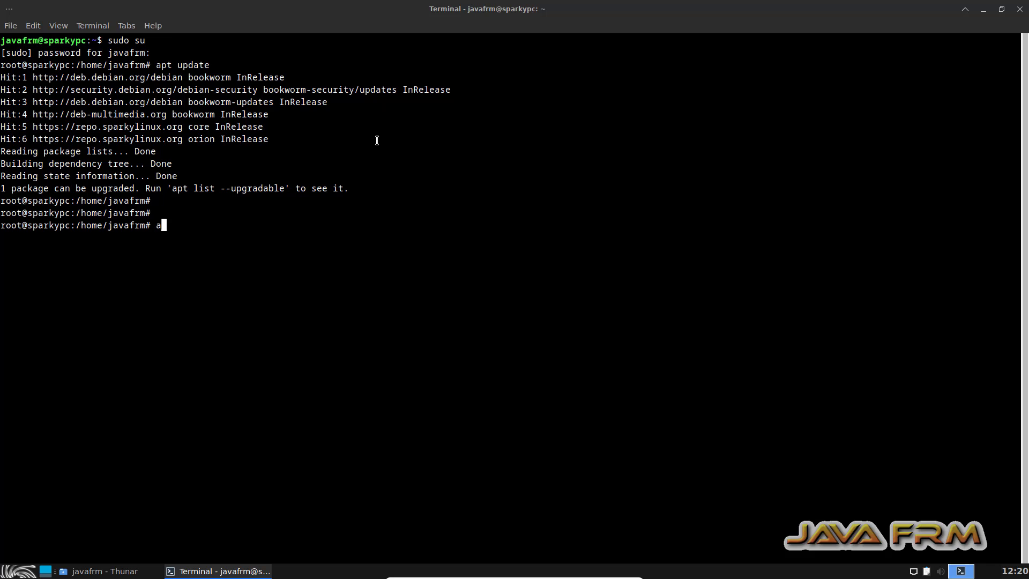
text(pt install)
text(build-essential )
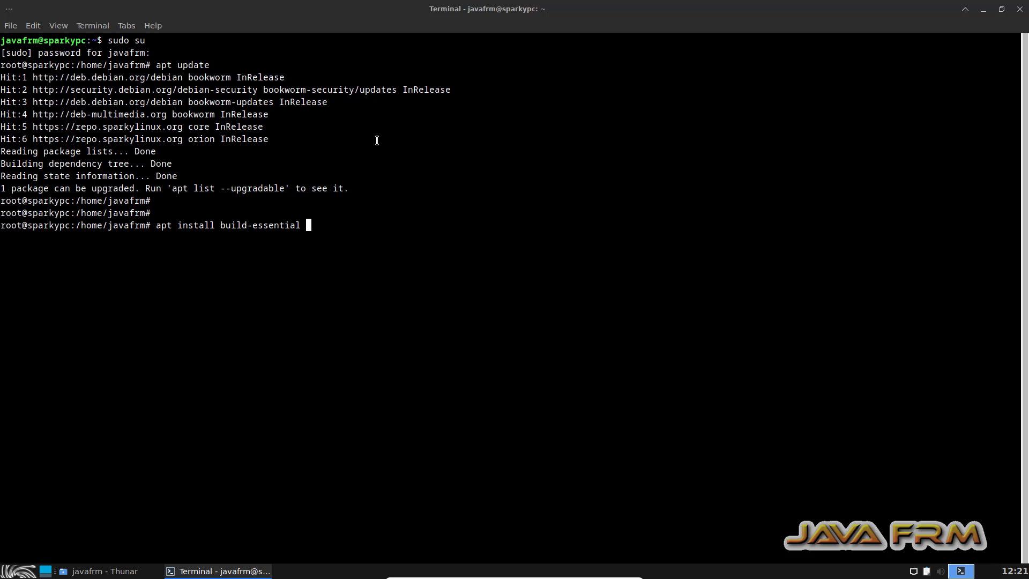
text(dkms linux-headers-$(uname )
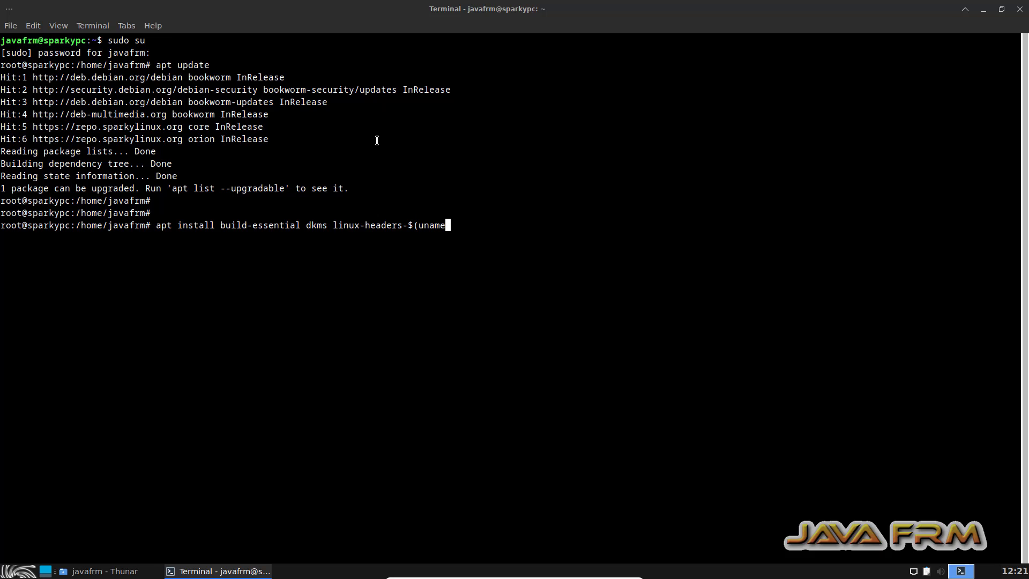
text(-r)
key(BackSpace)
text() -y)
key(Return)
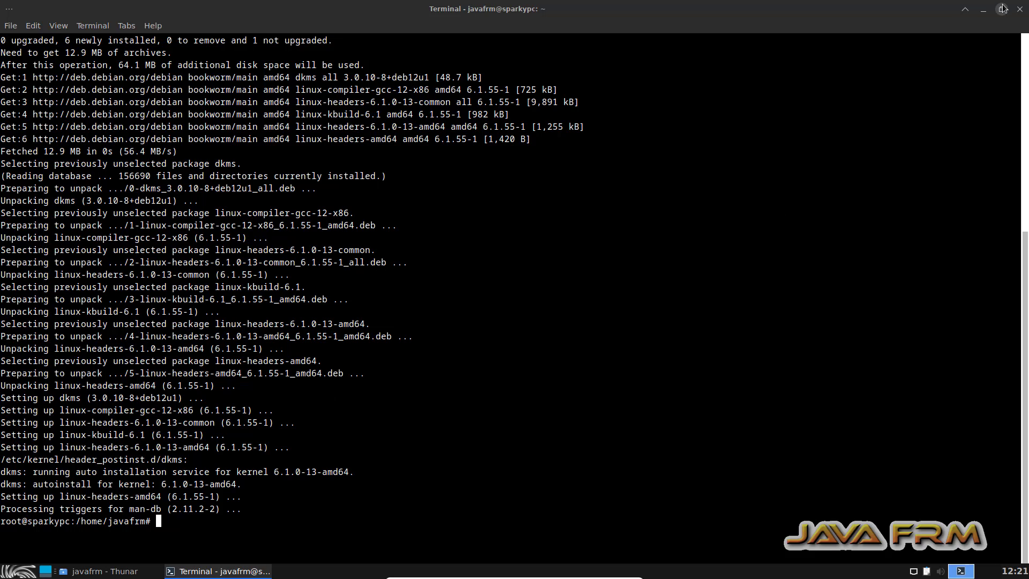
Close the root terminal despite its running process, and close the home folder window.
click(1019, 9)
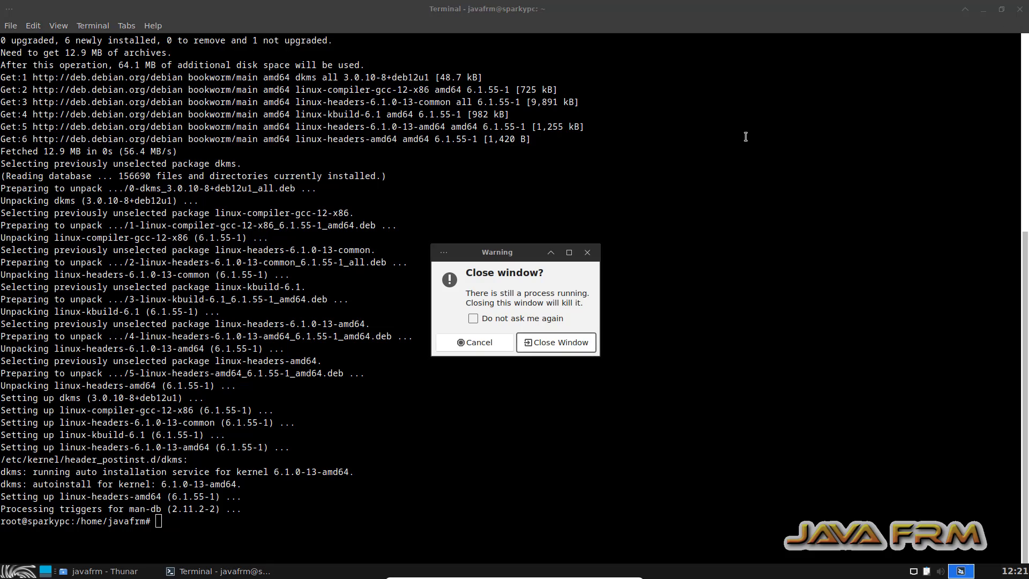
click(552, 343)
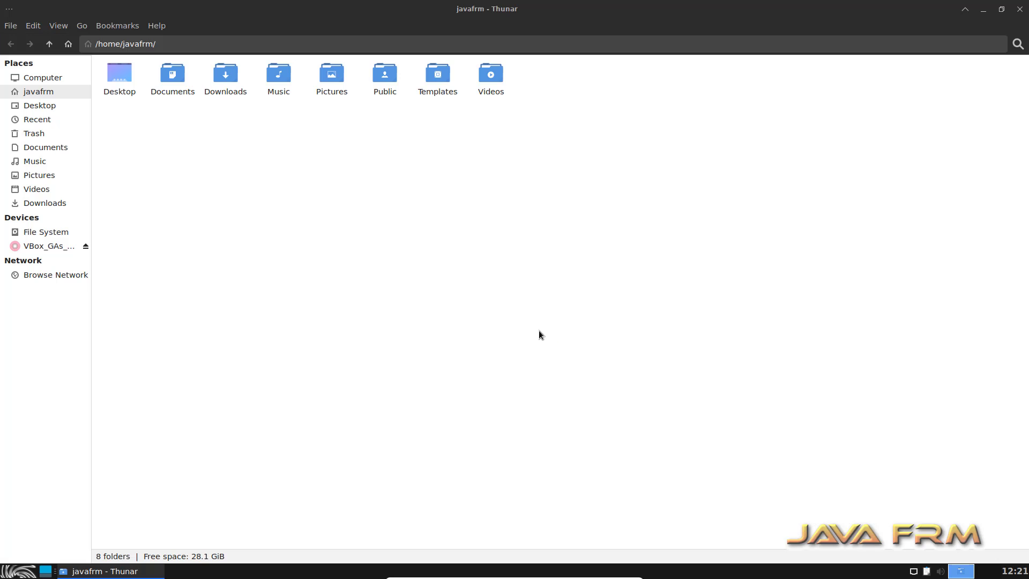
click(1019, 9)
Open the VBox_GAs_7.0.12 disc from the desktop and start a maximized terminal in that folder.
double_click(39, 38)
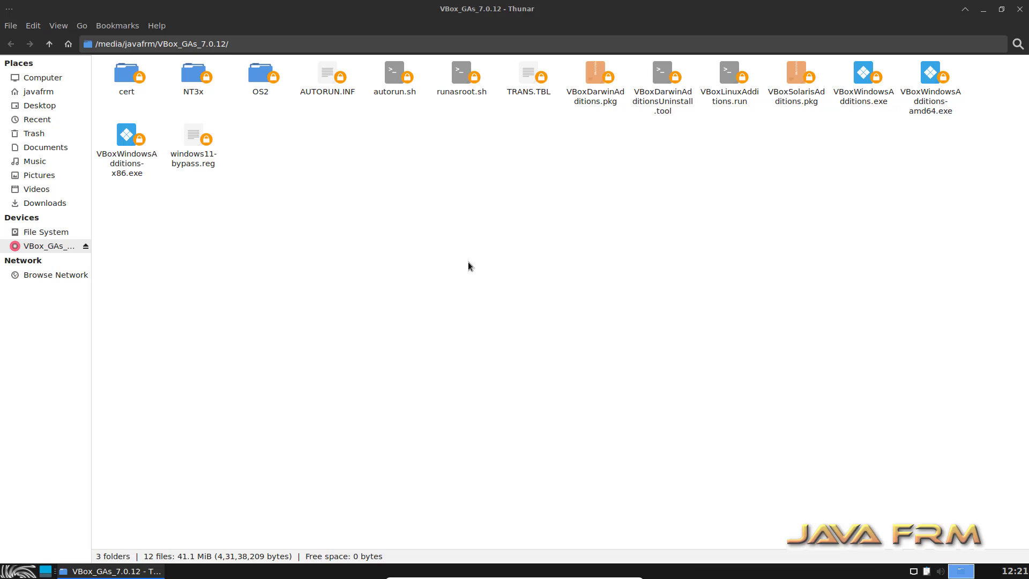
right_click(364, 171)
click(419, 236)
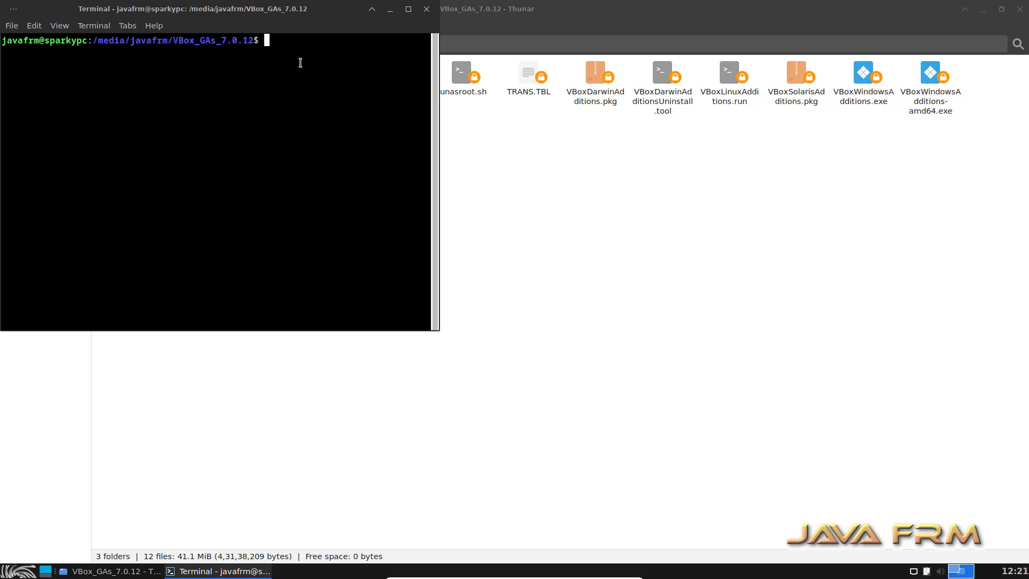
click(408, 9)
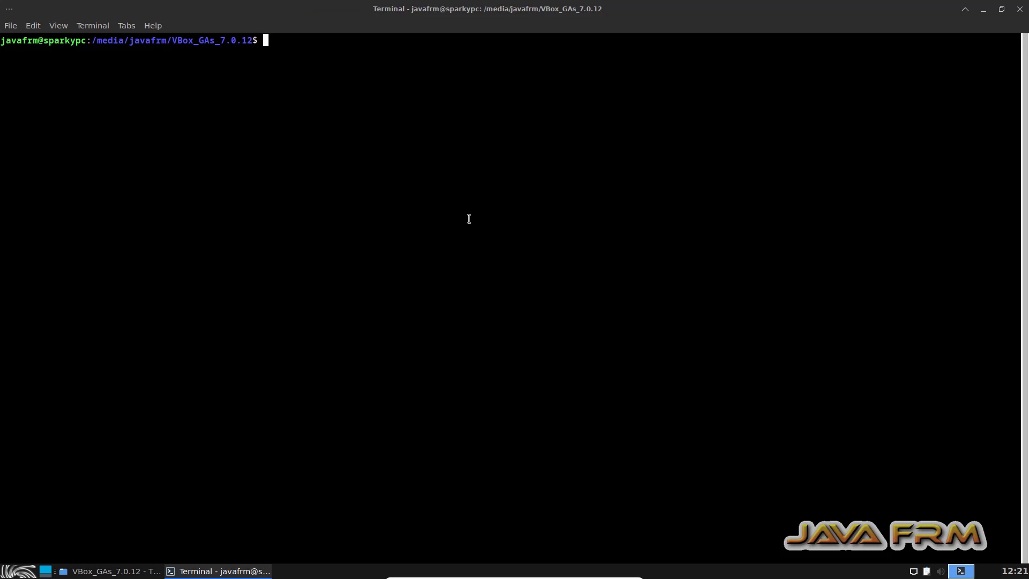
Become root in the disc's terminal with sudo su, entering the account password.
text(sudo su)
key(Return)
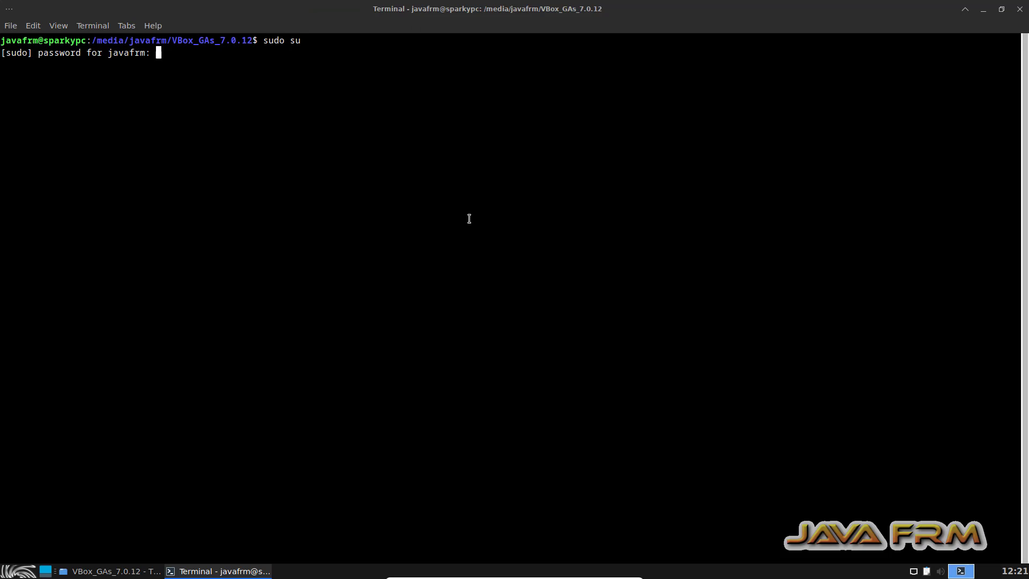
key(Return)
List the disc's files with ls and run the installer ./VBoxLinuxAdditions.run.
text(ls)
key(Return)
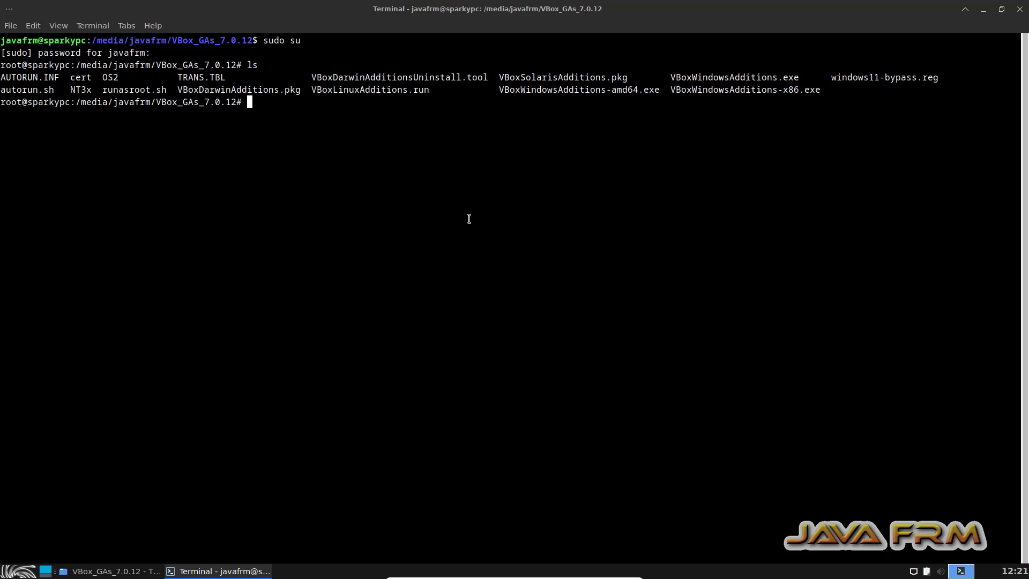
text(./VBoxLi)
key(Tab)
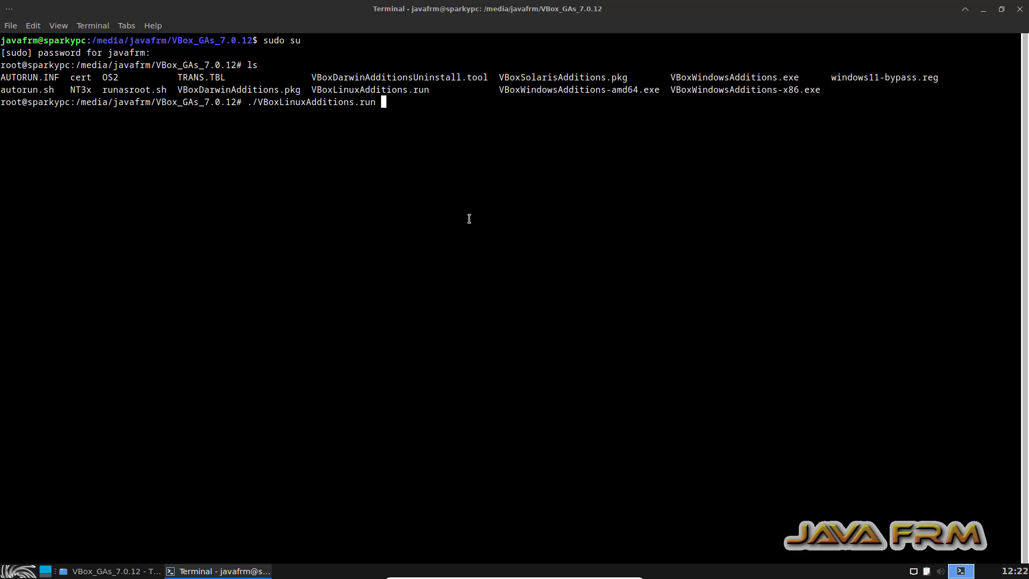
key(Return)
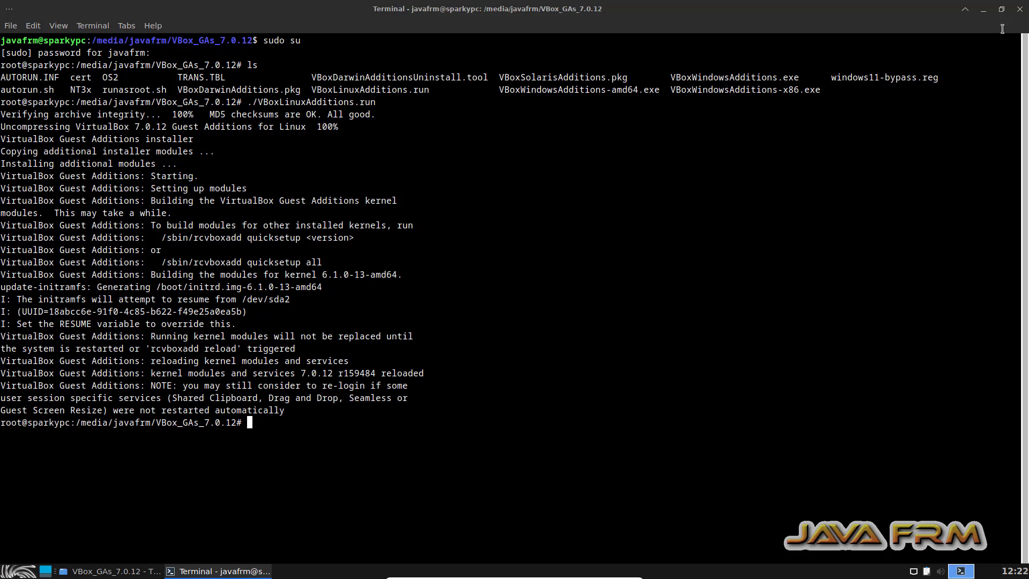
Close the terminal and the Guest Additions disc window, and shut down the SparkyLinux guest.
click(1019, 9)
click(558, 342)
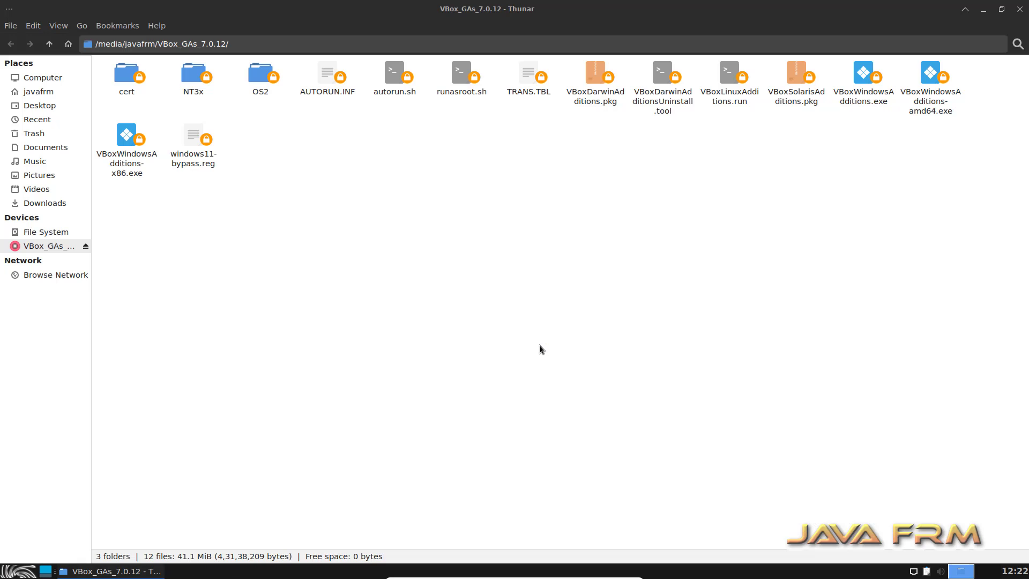
click(1021, 11)
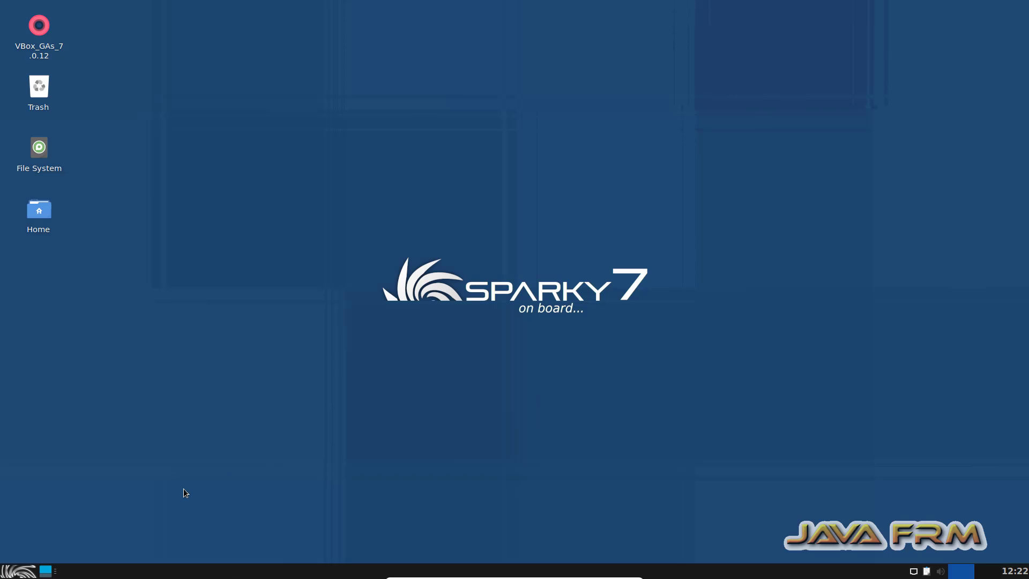
click(30, 570)
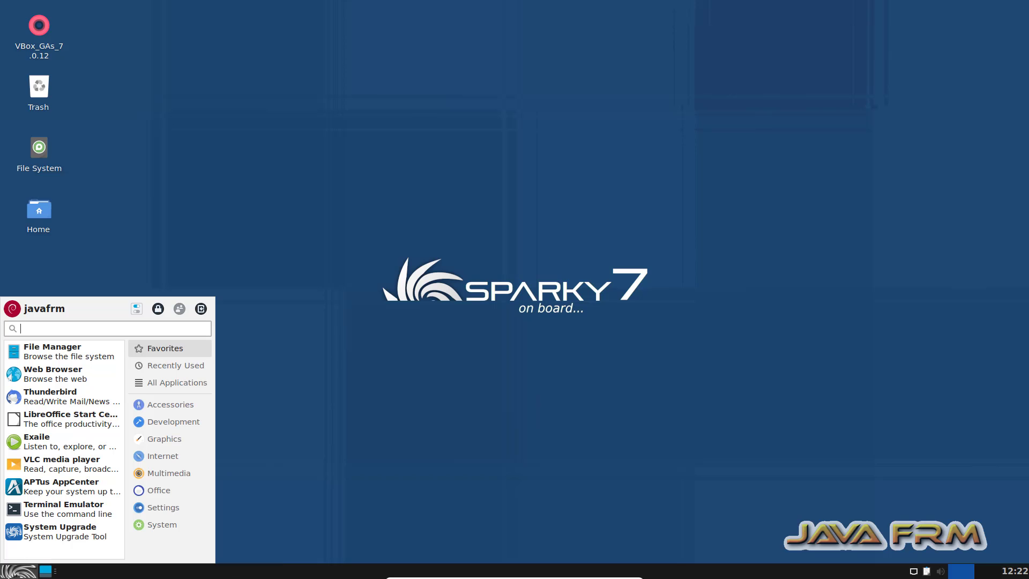
click(200, 312)
click(603, 241)
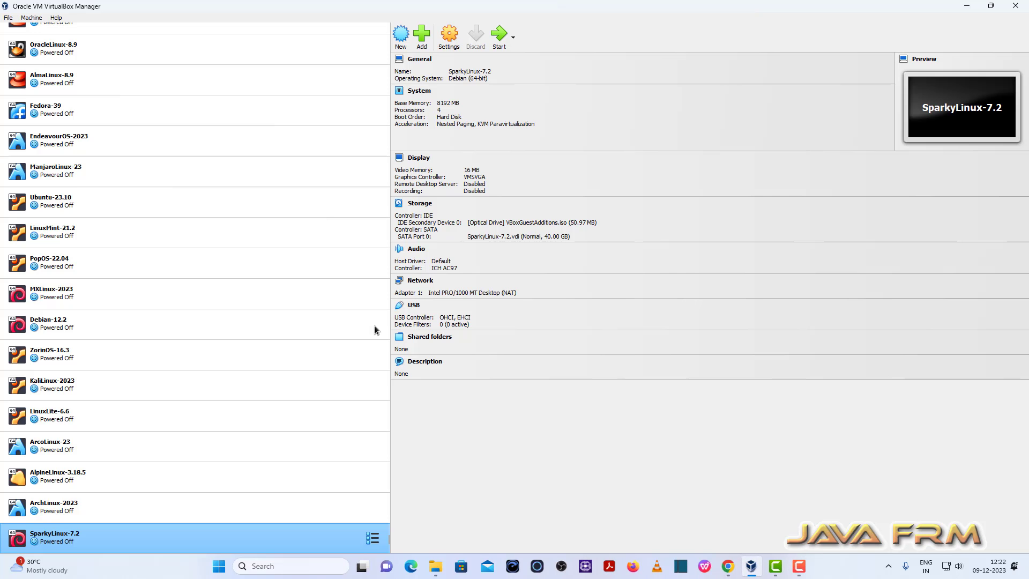
In the SparkyLinux-7.2 machine settings, set both Shared Clipboard and Drag'n'Drop to Bidirectional.
click(454, 37)
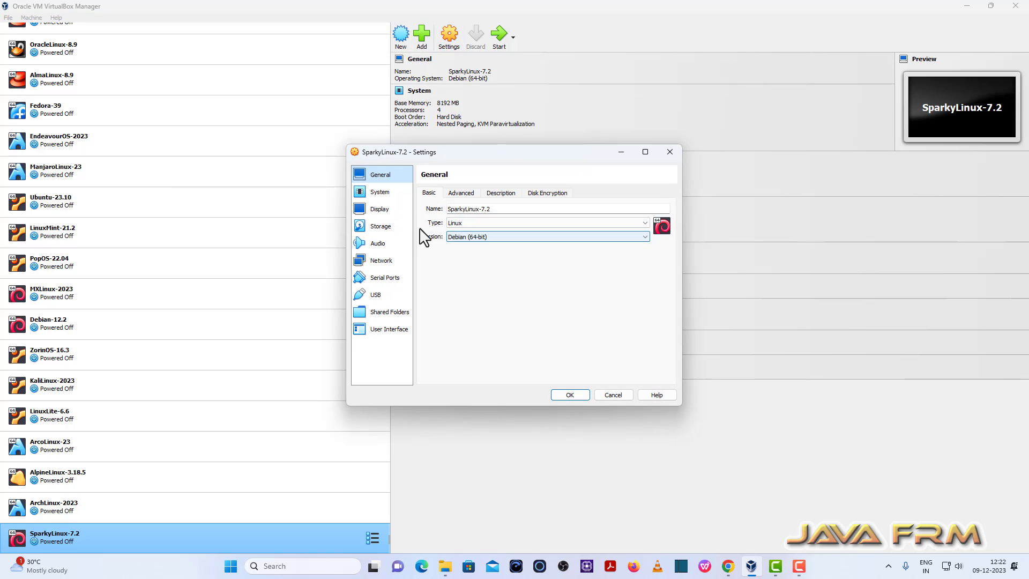
click(382, 193)
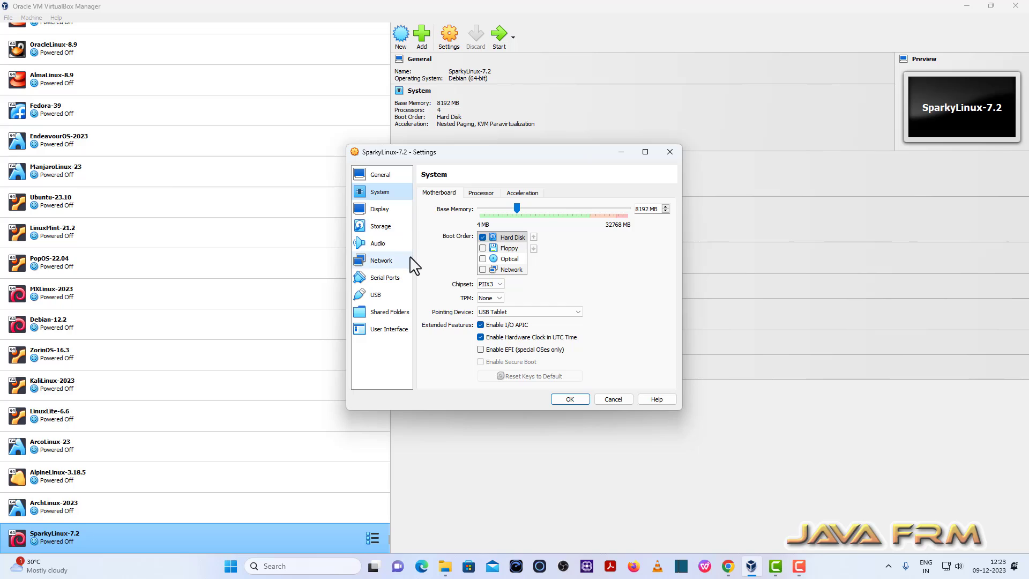
click(382, 174)
click(462, 193)
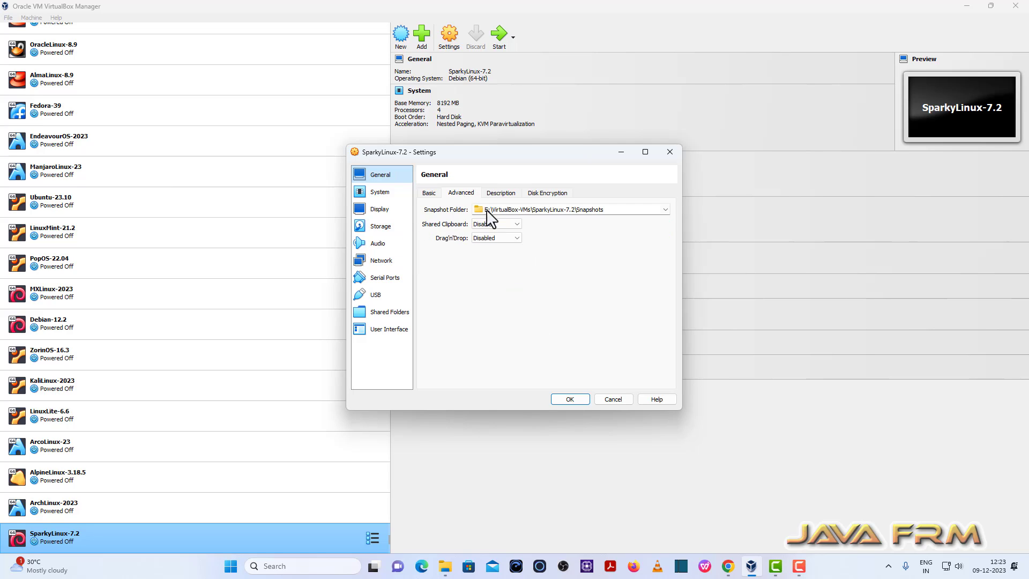
click(494, 223)
click(496, 253)
click(489, 238)
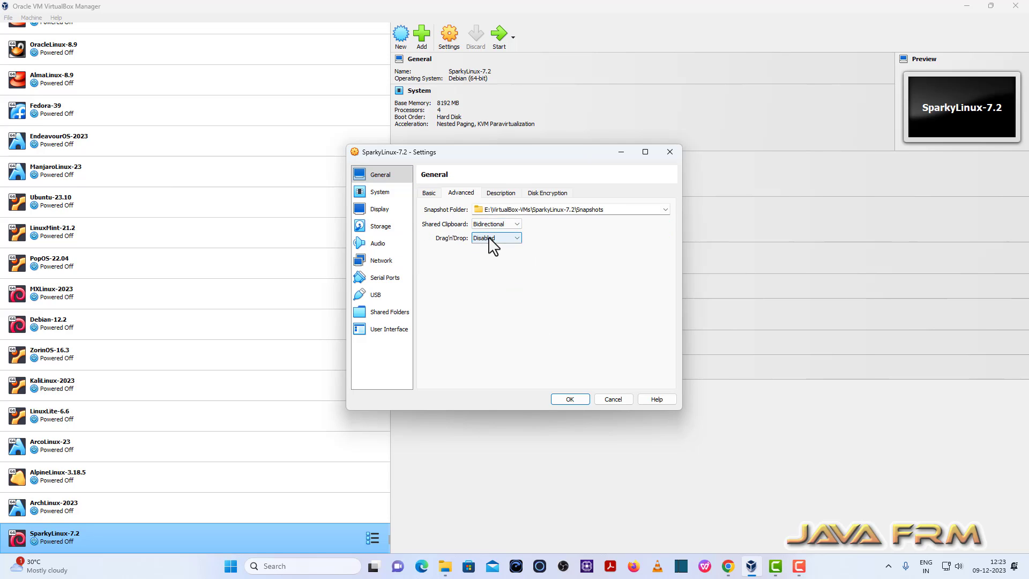
click(490, 267)
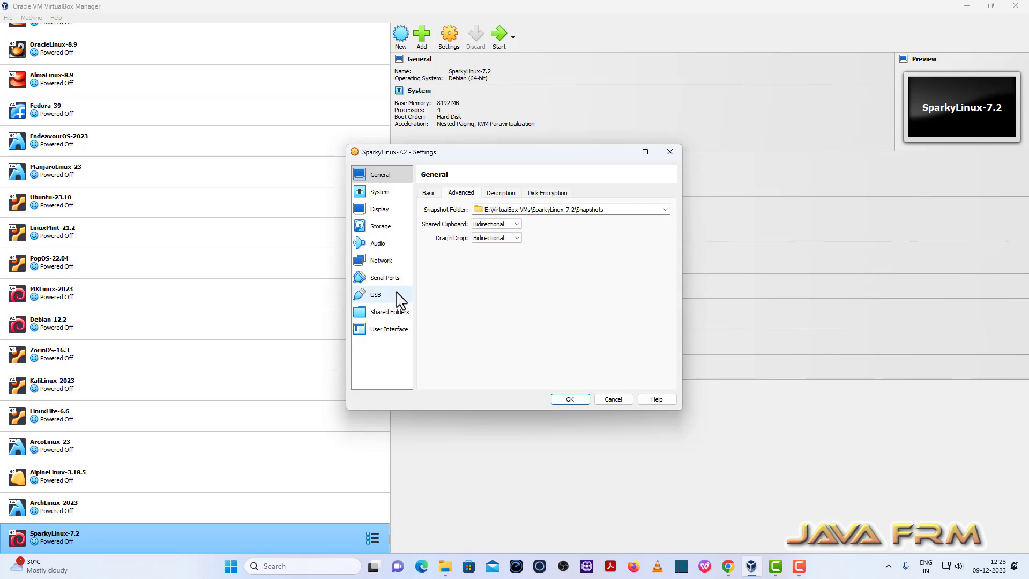
Start a new shared folder for the machine and choose D:\Linux-ISO-2022 as its folder path.
click(394, 312)
click(670, 202)
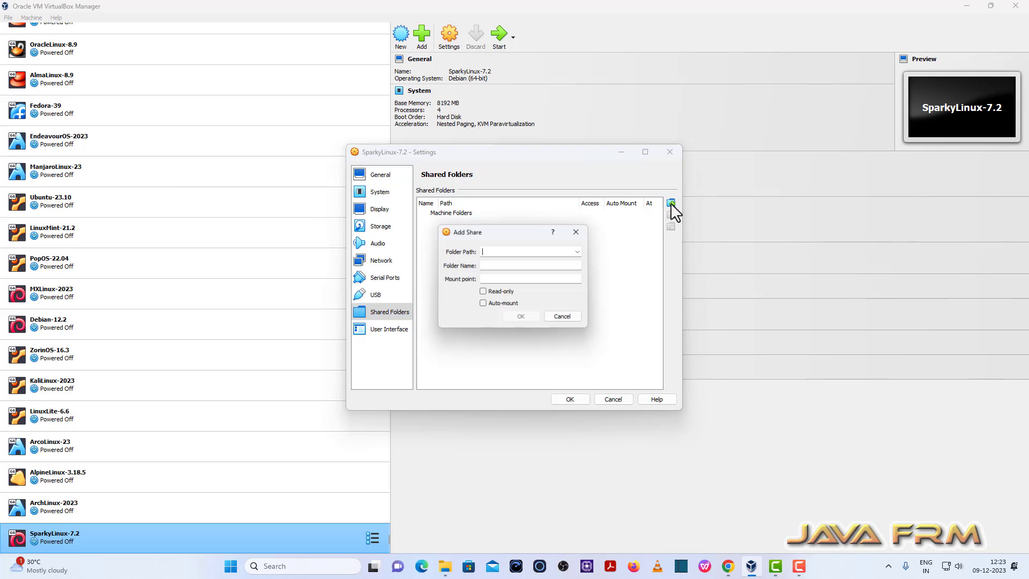
click(581, 250)
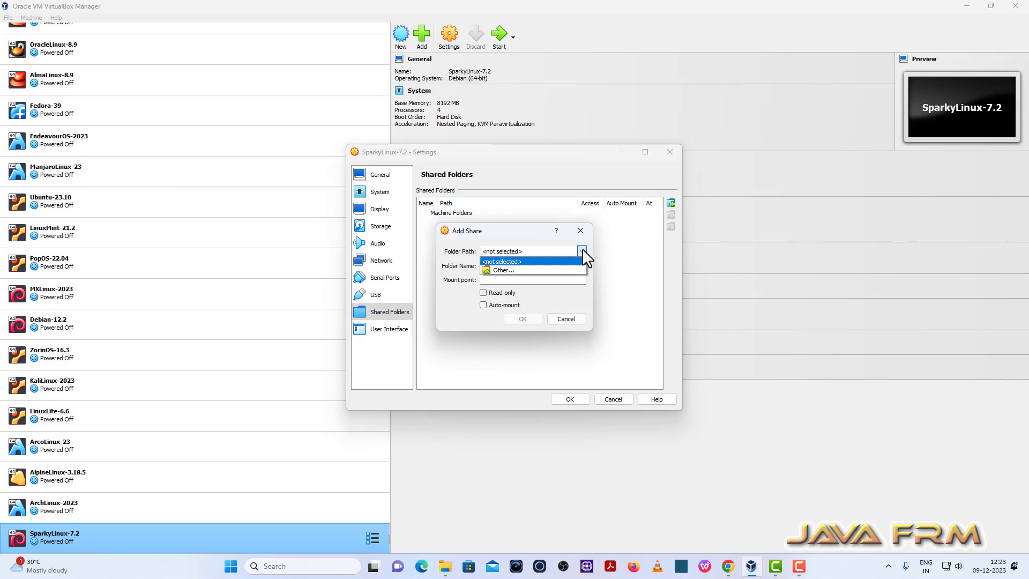
click(507, 269)
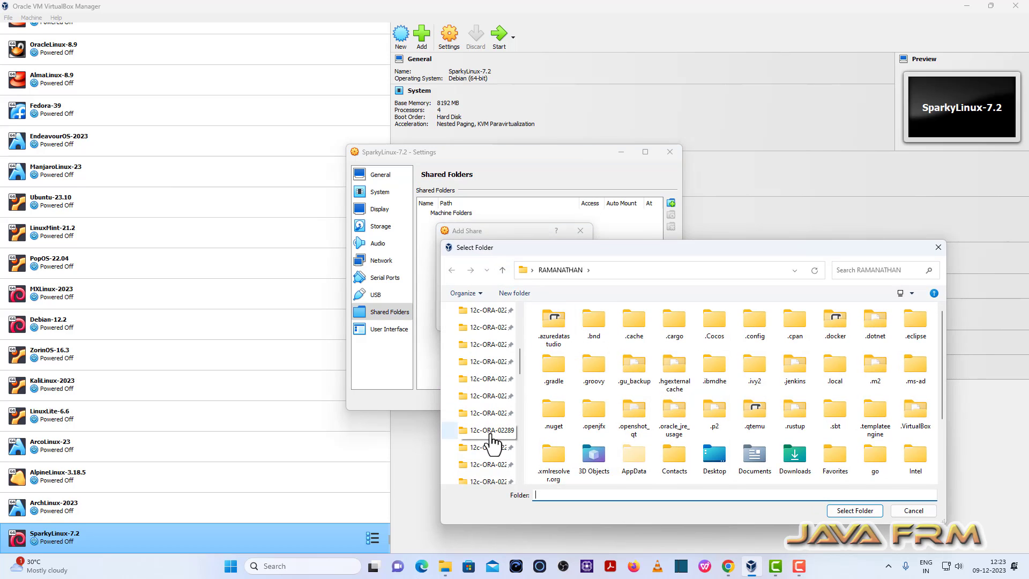
scroll(491, 441, down, 5)
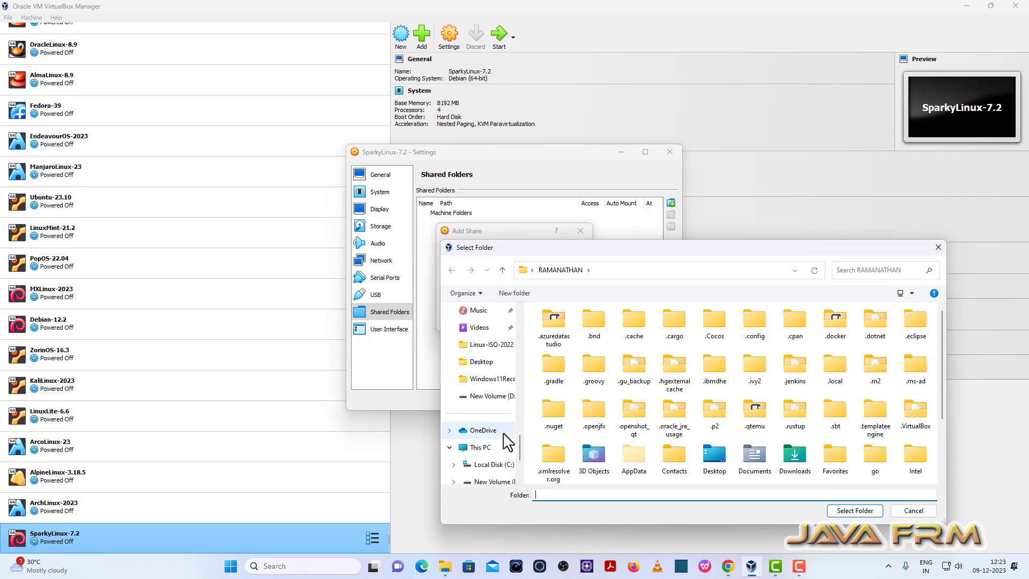
click(493, 481)
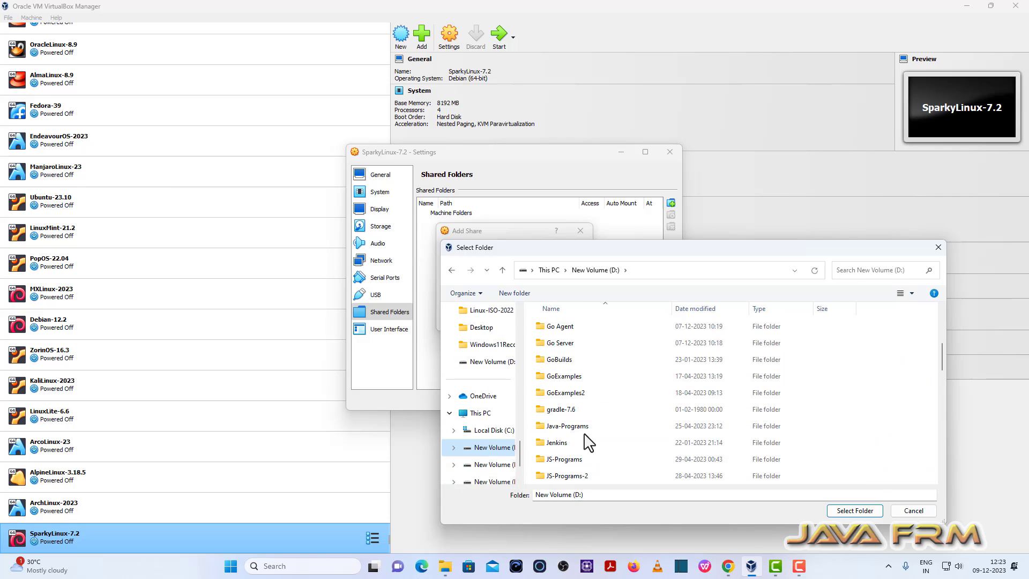
scroll(587, 450, down, 6)
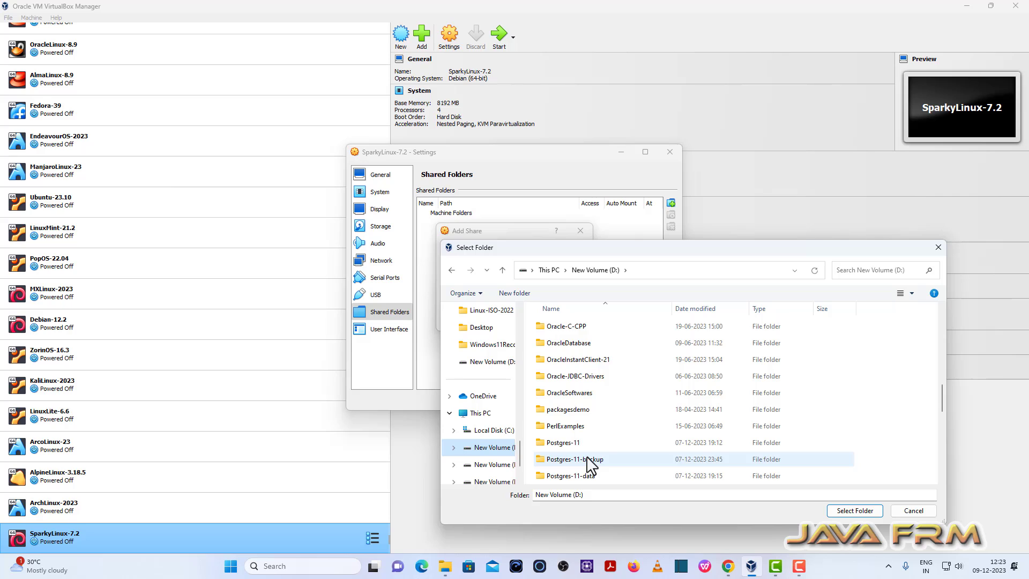
scroll(588, 465, up, 6)
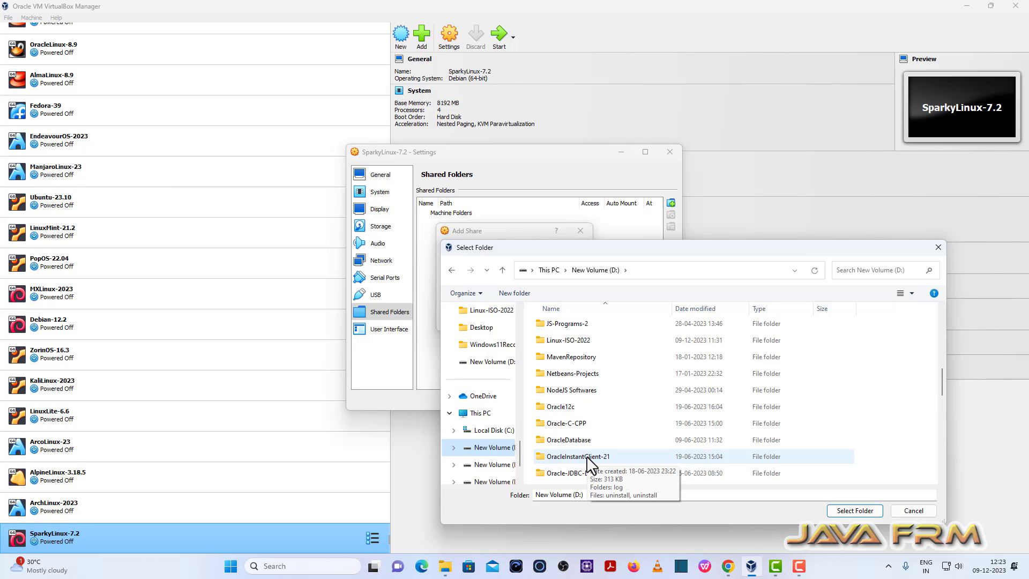
click(575, 343)
click(855, 510)
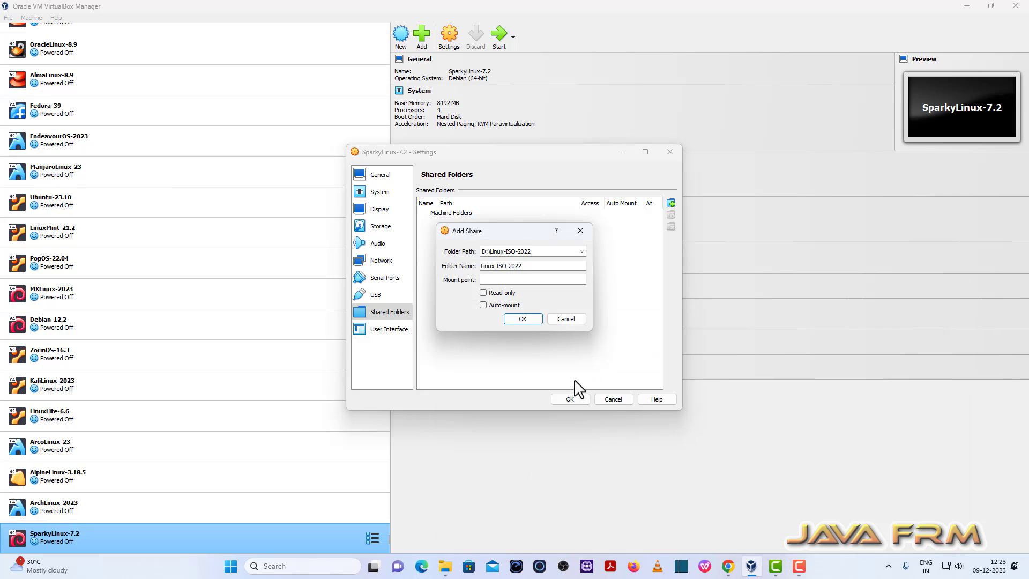
Enable auto-mount for the Linux-ISO-2022 share, add it, and save the machine settings.
click(488, 306)
click(524, 318)
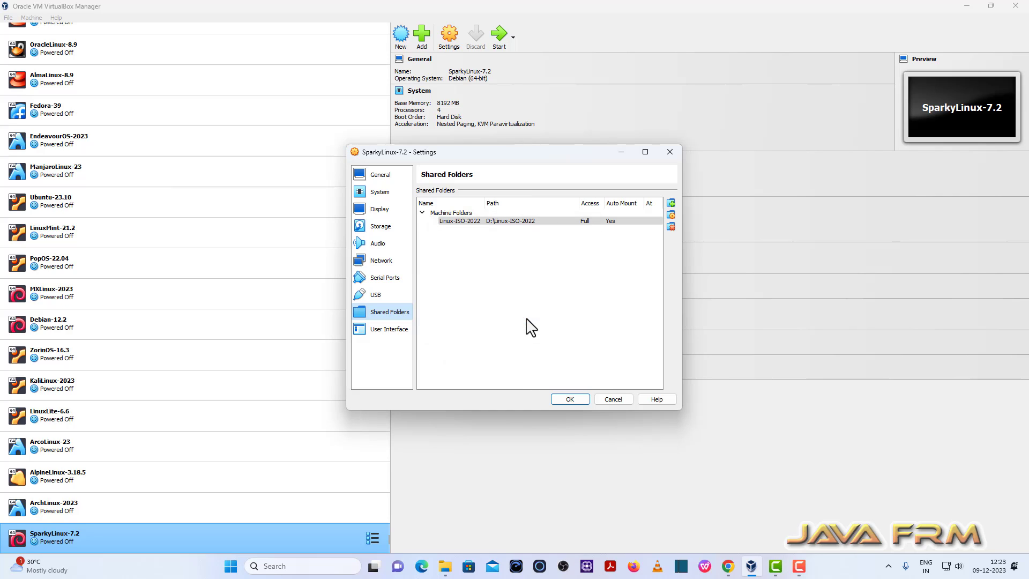
click(569, 398)
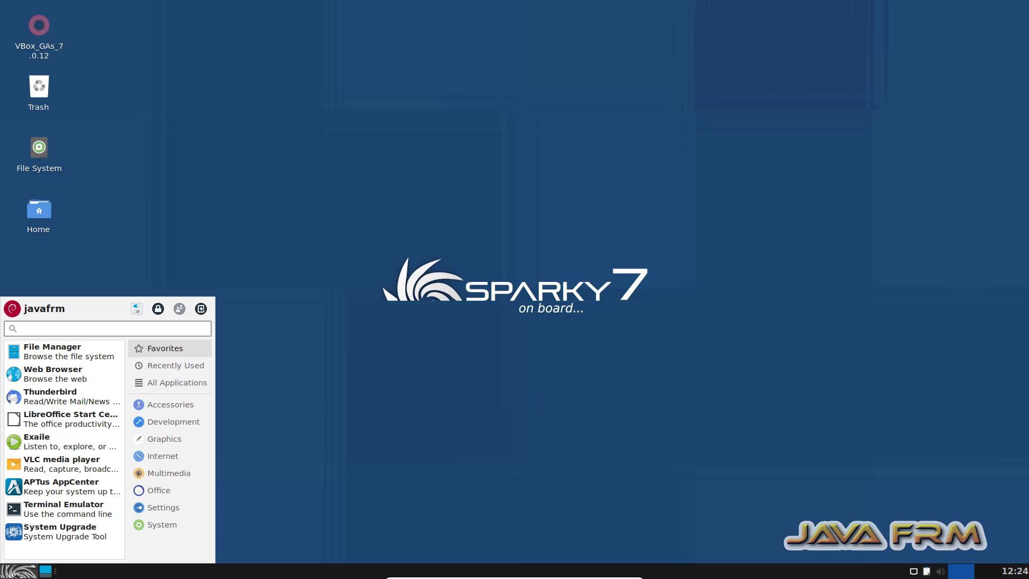
Open a Terminal Emulator in the SparkyLinux guest, enlarge its text, and maximize the window.
click(67, 509)
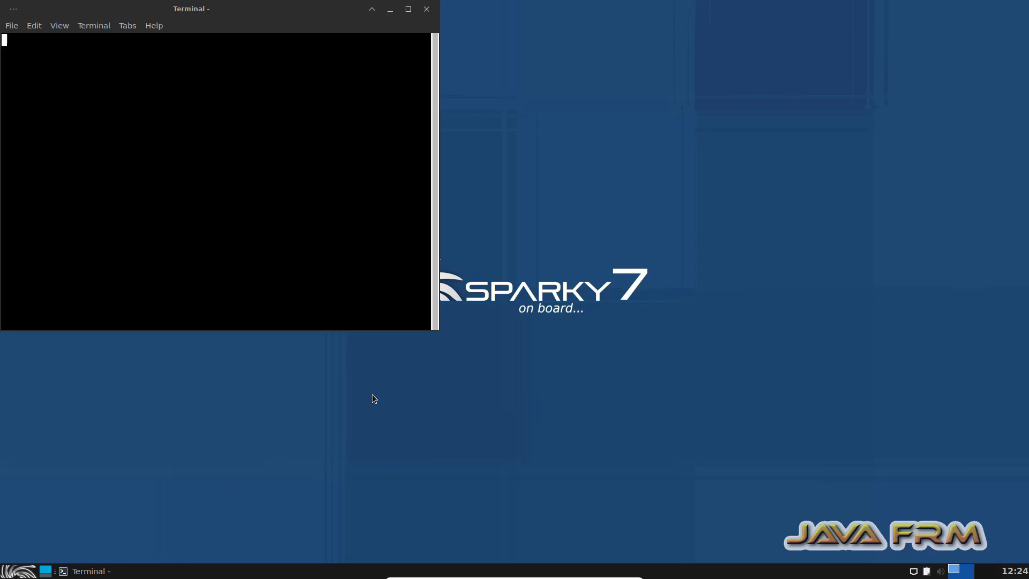
drag(315, 27, 417, 88)
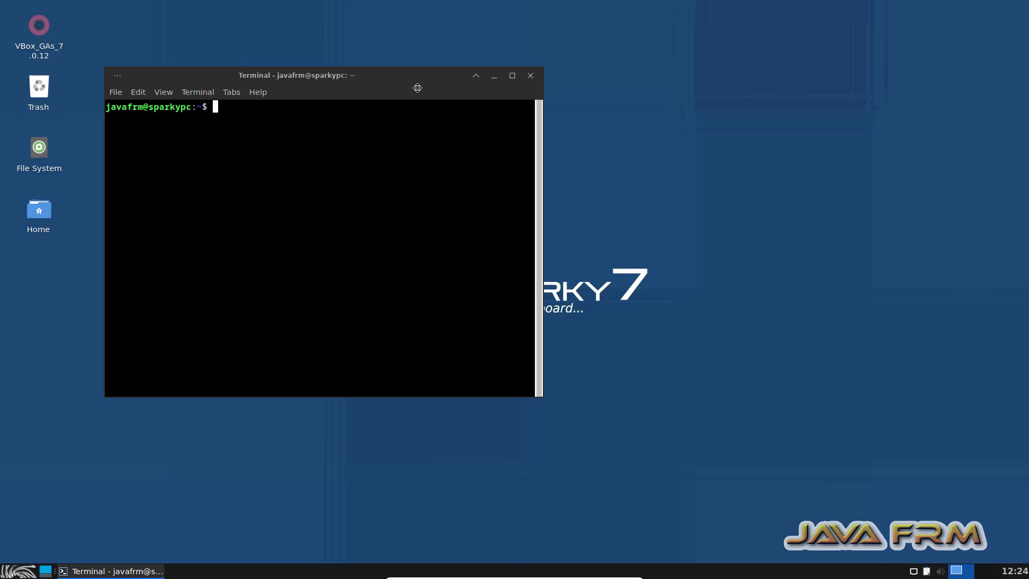
key(ctrl+plus)
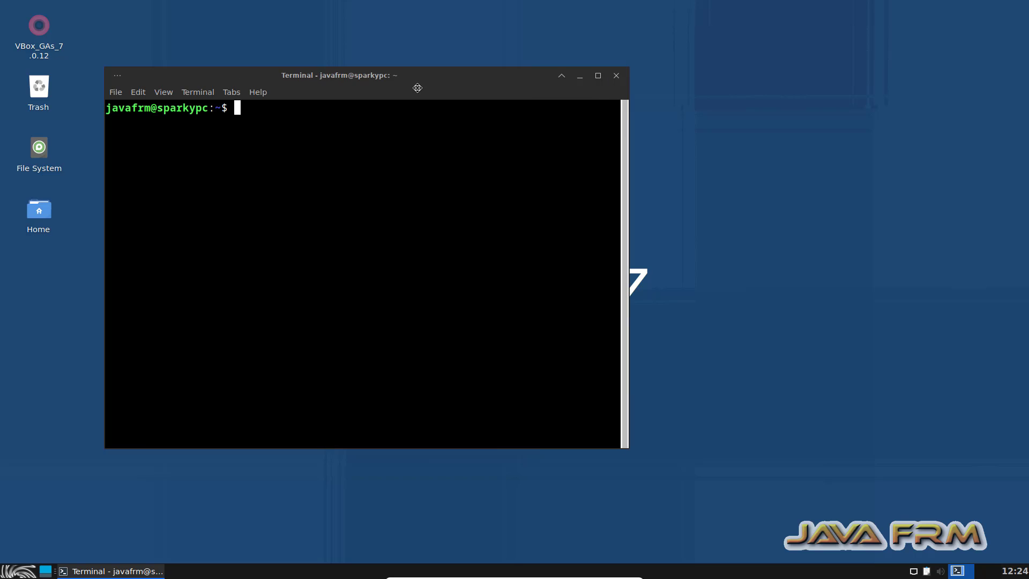
click(598, 75)
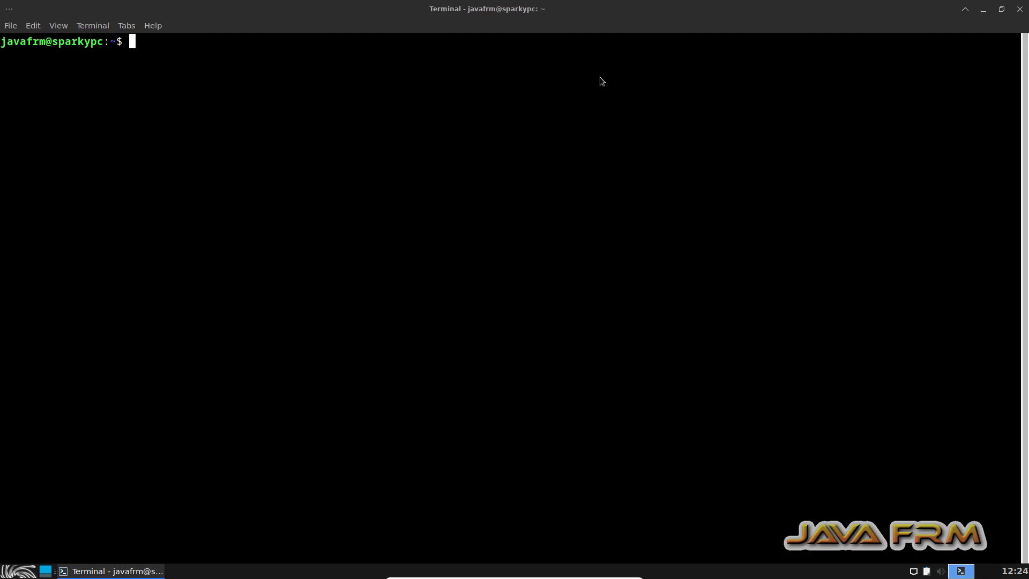
List the mounted filesystems with df -kh to check the shared folder mount.
text(df -kh)
key(Return)
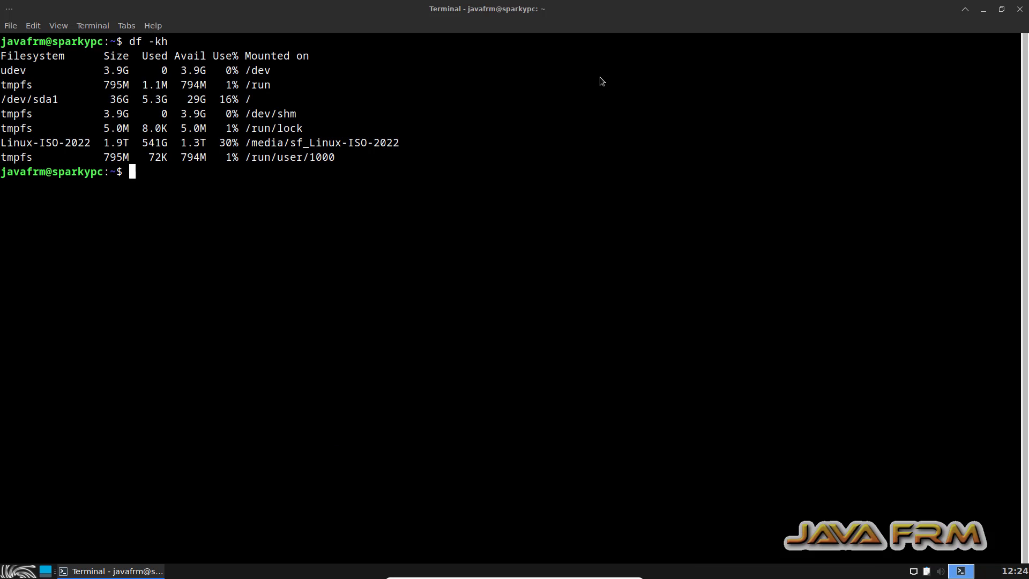
key(Return)
text(cat)
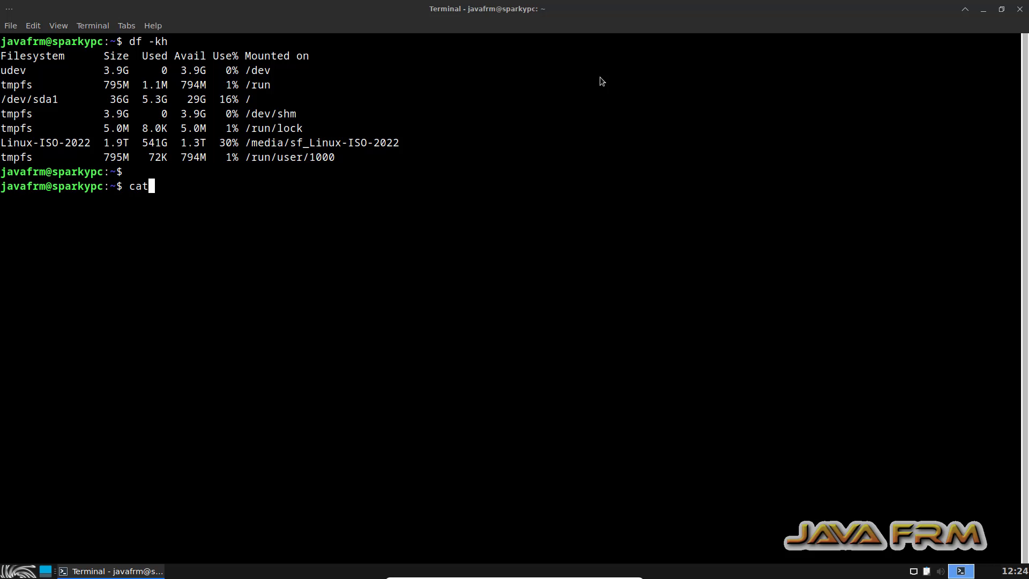
text(/etvc/)
key(BackSpace)
key(BackSpace)
key(BackSpace)
text(c/rre)
key(BackSpace)
key(BackSpace)
key(BackSpace)
text(sparky)
key(BackSpace)
key(BackSpace)
key(BackSpace)
key(BackSpace)
key(BackSpace)
key(BackSpace)
key(BackSpace)
key(BackSpace)
key(BackSpace)
key(BackSpace)
key(Return)
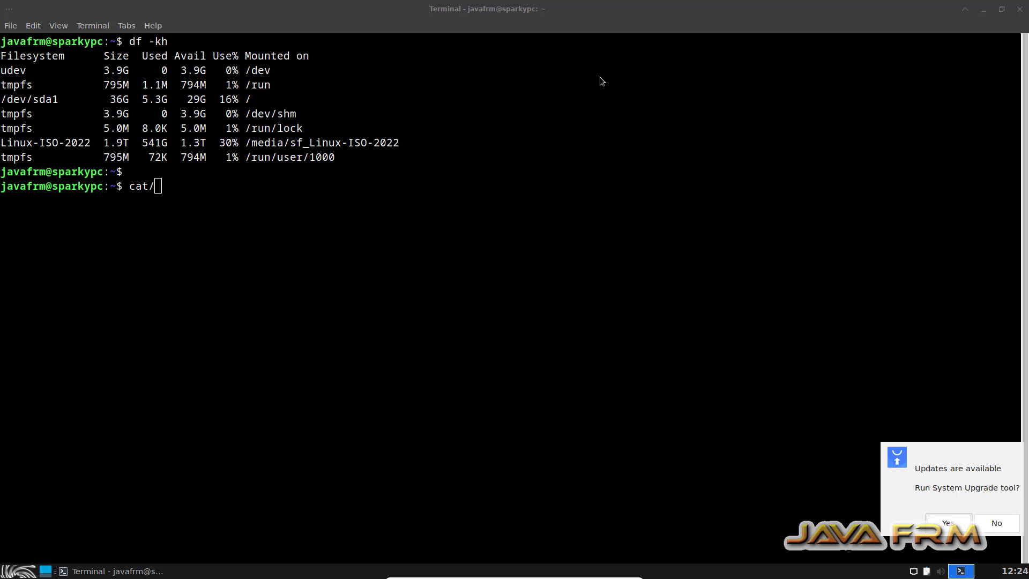
Dismiss the system upgrade tool's root password prompt and return to the terminal.
text(a)
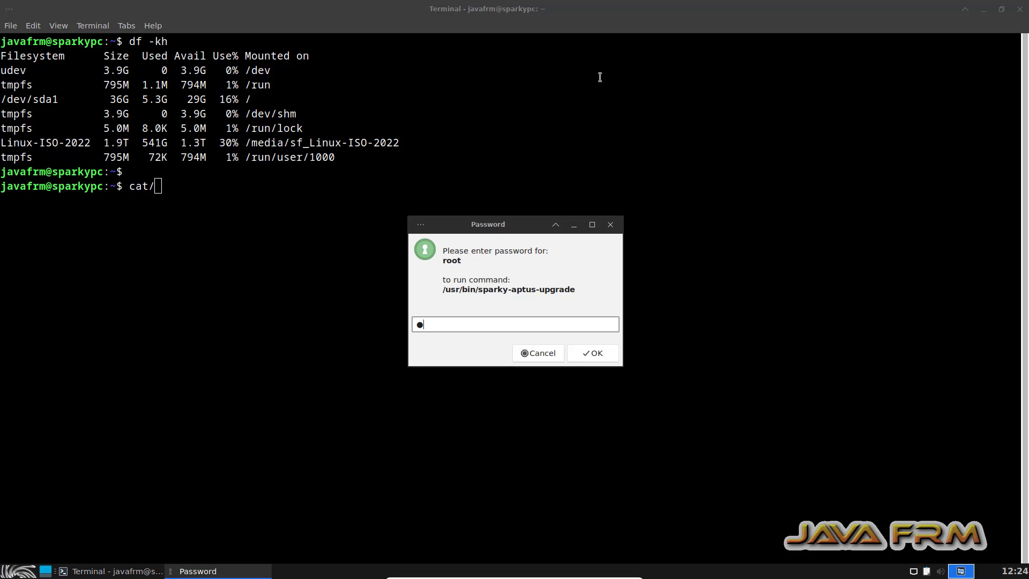
click(610, 226)
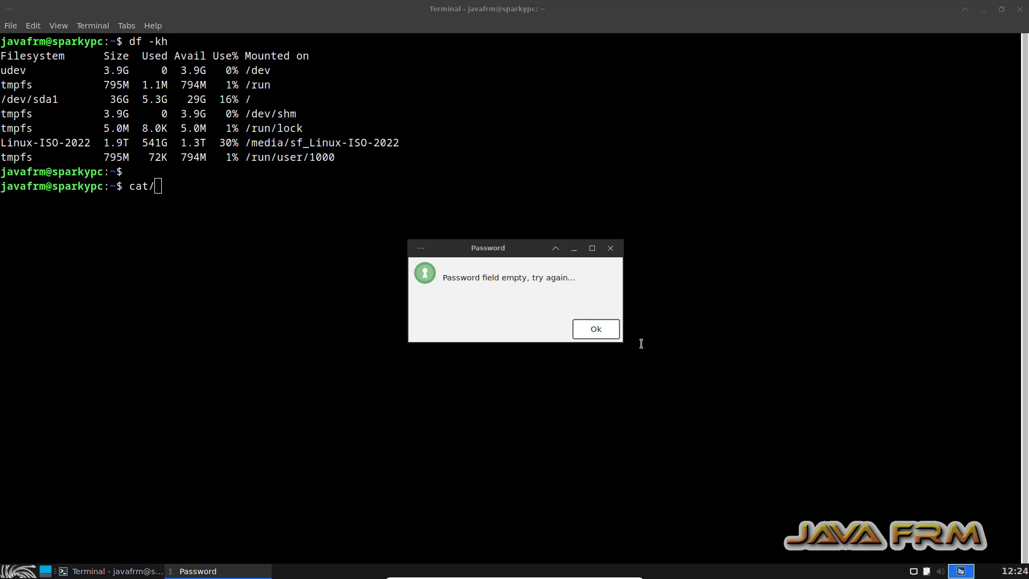
click(596, 328)
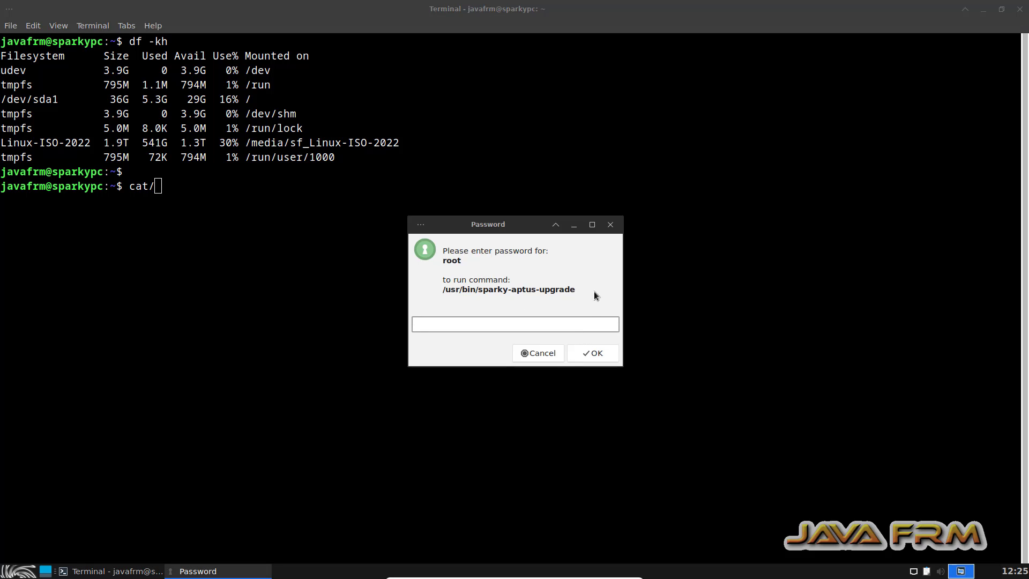
click(610, 225)
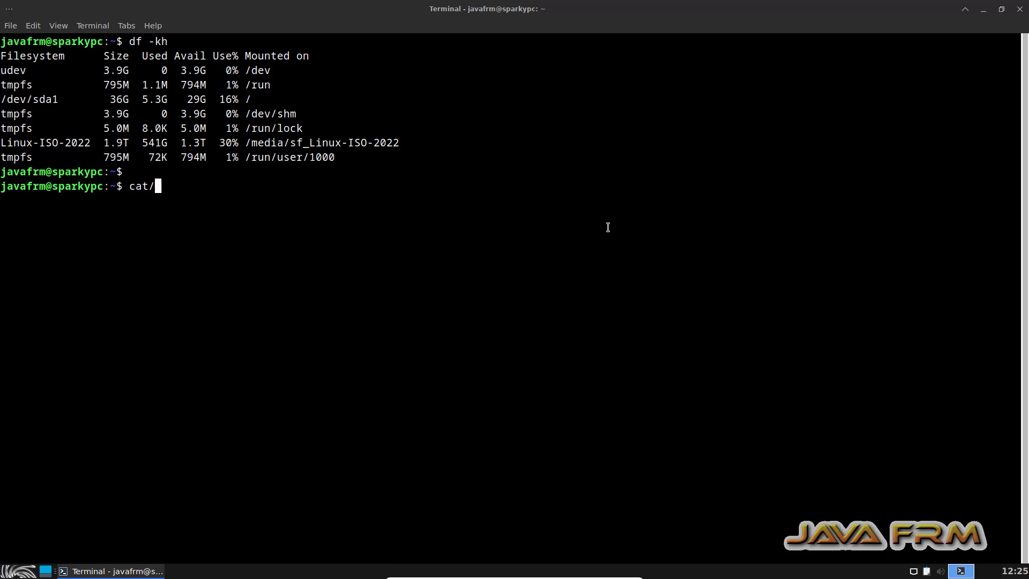
Display the SparkyLinux release information with cat /etc/sparky/info.
key(BackSpace)
text(/etc/sparky)
key(Tab)
key(Tab)
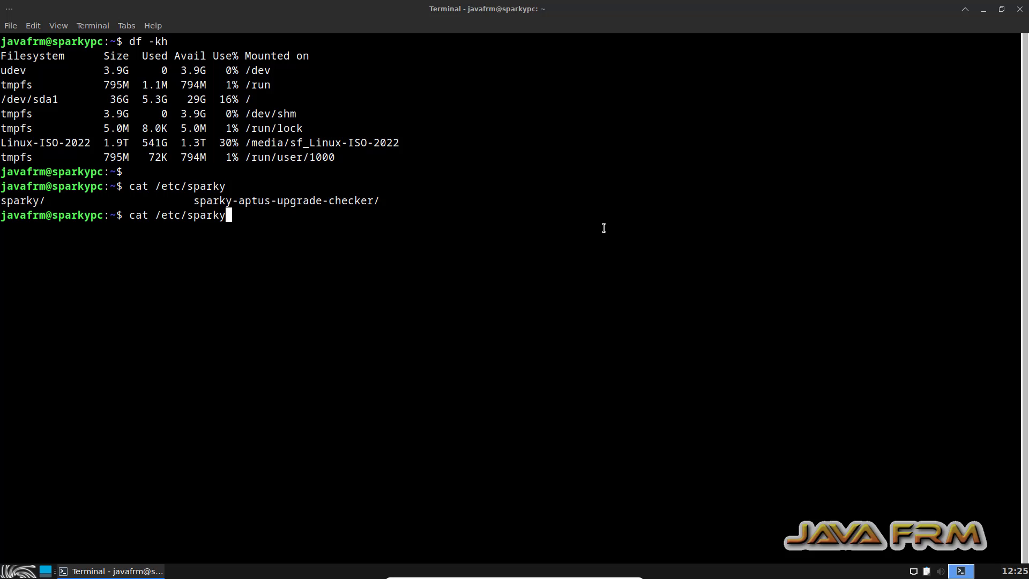
text(/info)
key(Return)
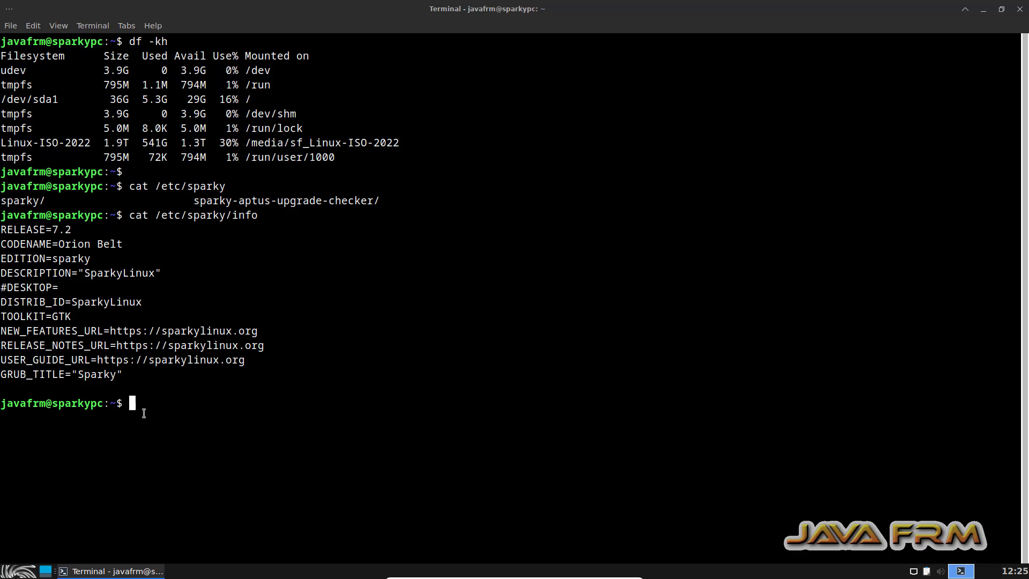
Select all of the guest terminal's output and copy it to the clipboard.
key(ctrl+shift+a)
right_click(32, 60)
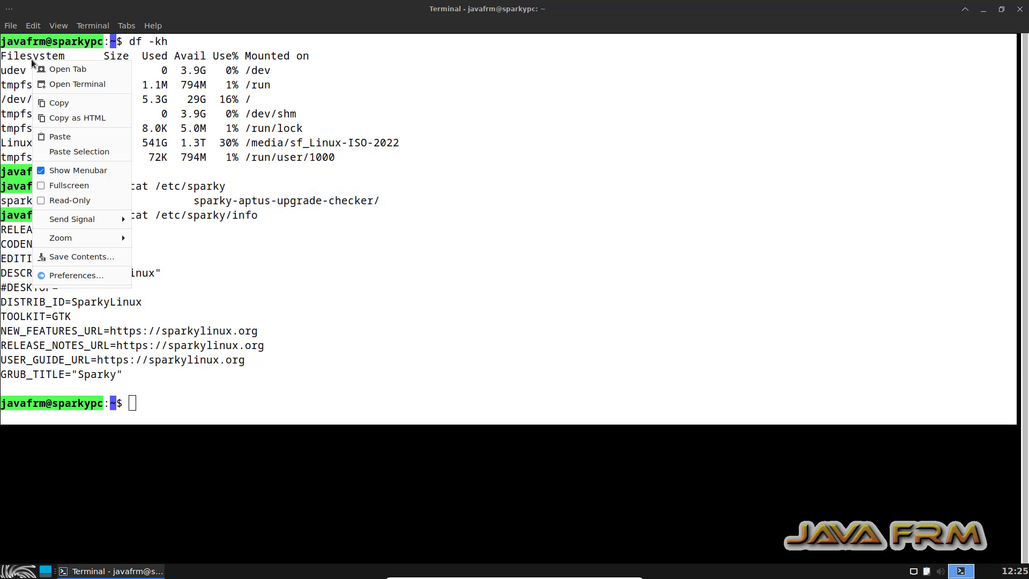
click(74, 106)
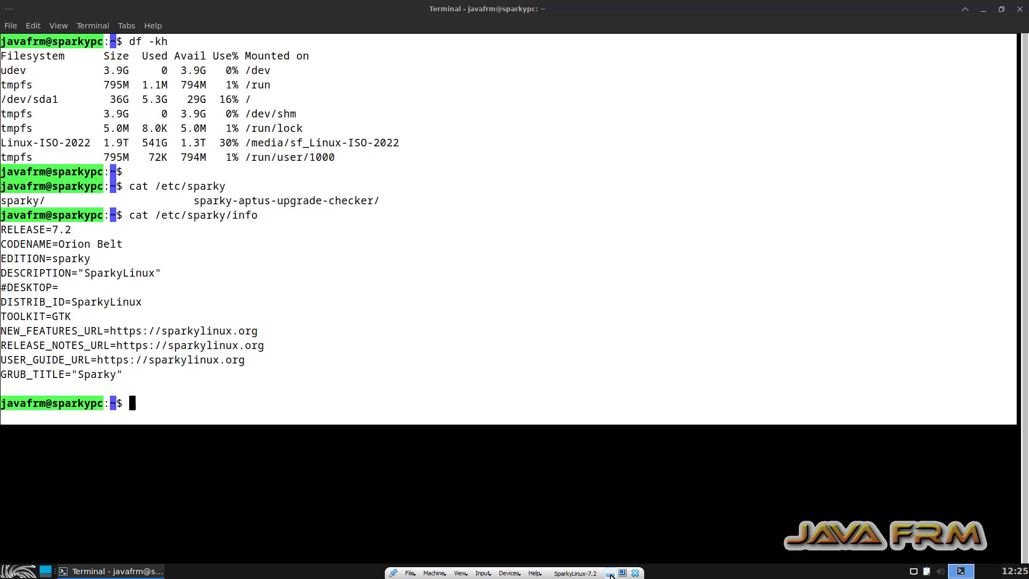
Minimize the guest, open Notepad++ on the Windows host, and paste the copied terminal output into a new document.
click(609, 573)
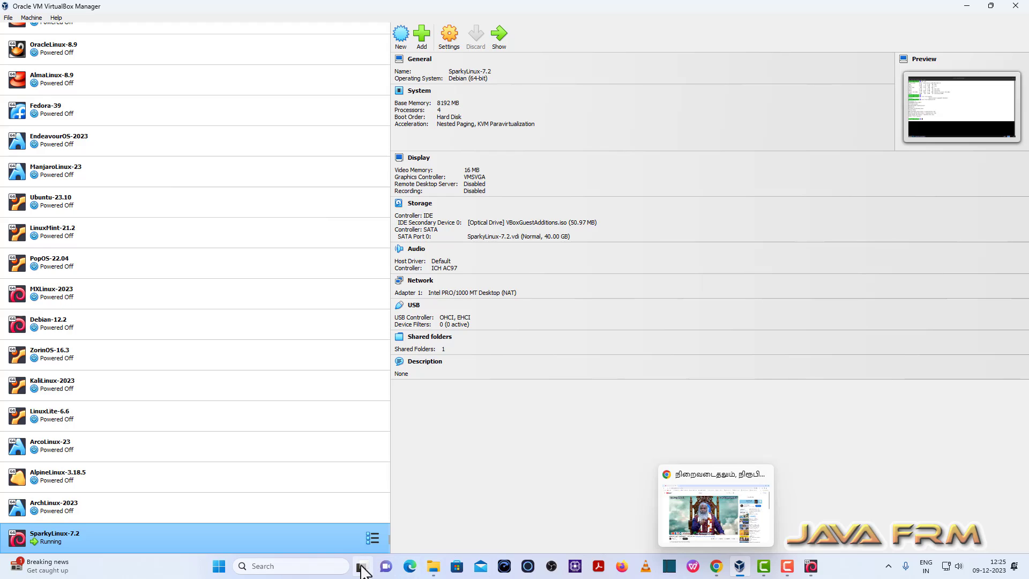
click(219, 567)
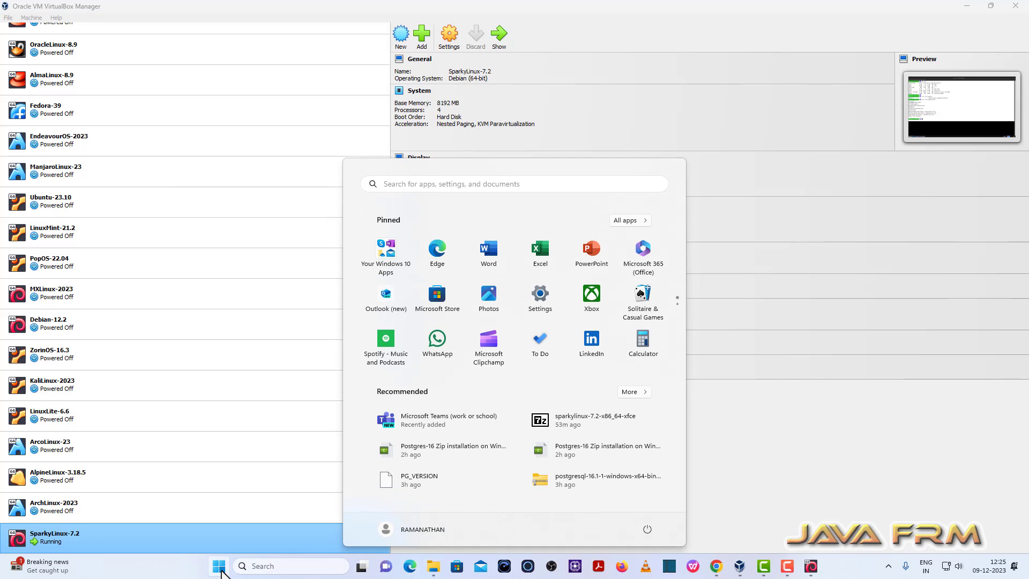
text(note)
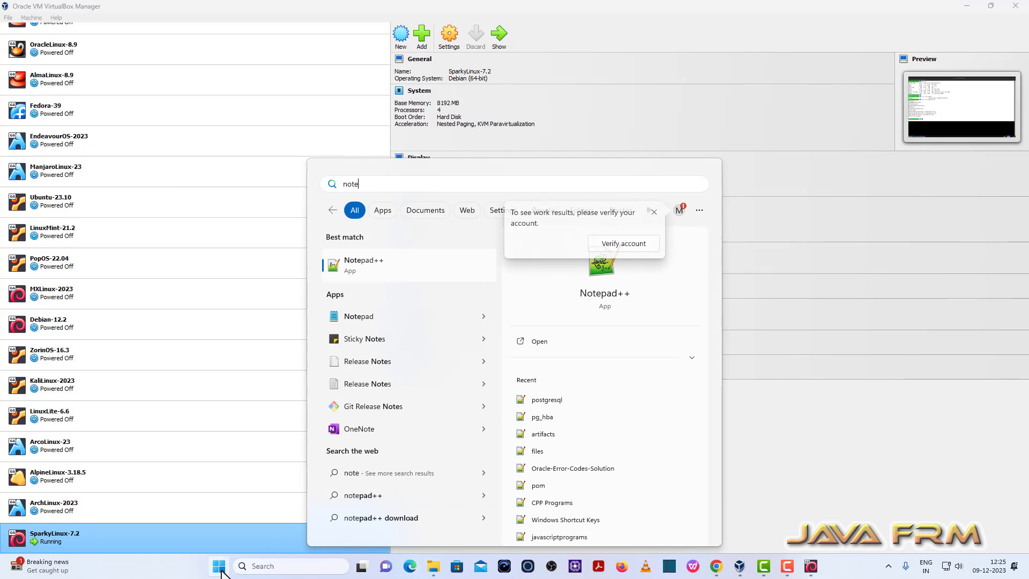
click(374, 273)
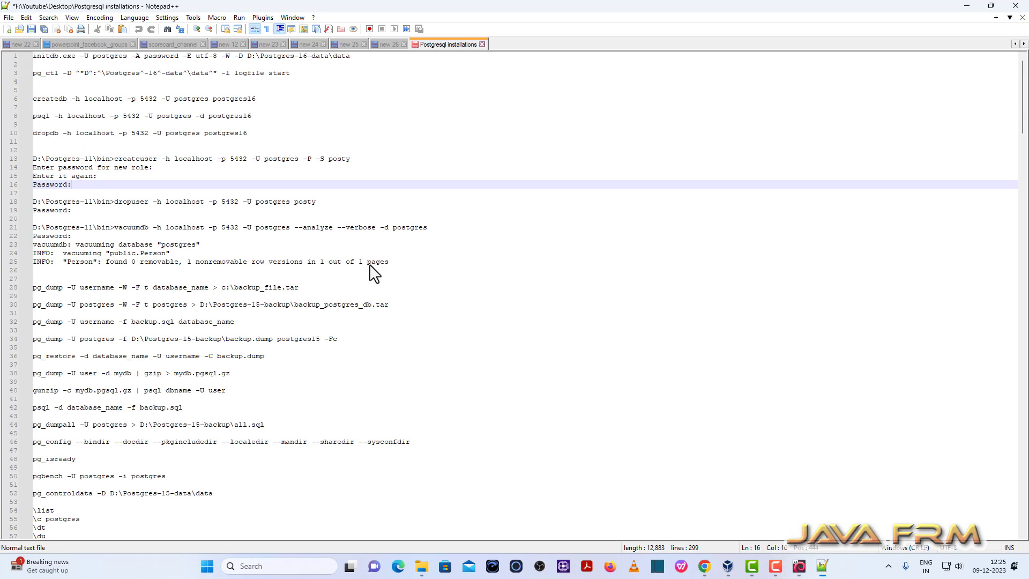
key(ctrl+n)
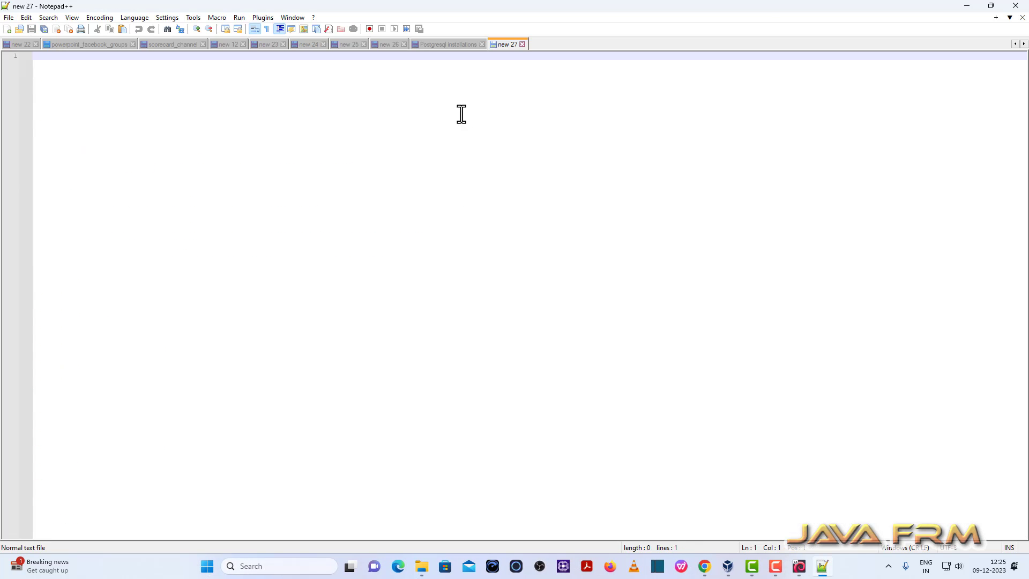
text(javafrm@sparkypc:~$ df -kh Filesystem      Size  Used Avail Use% Mounted on udev            3.9G     0  3.9G   0% /dev tmpfs           795M  1.1M  794M   1% /run /dev/sda1        36G  5.3G   29G  16% / tmpfs           3.9G     0  3.9G   0% /dev/shm tmpfs           5.0M  8.0K  5.0M   1% /run/lock Linux-ISO-2022  1.9T  541G  1.3T  30% /media/sf_Linux-ISO-2022 tmpfs           795M   72K  794M   1% /run/user/1000 javafrm@sparkypc:~$ javafrm@sparkypc:~$ cat /etc/sparky sparky/                       sparky-aptus-upgrade-checker/ javafrm@sparkypc:~$ cat /etc/sparky/info RELEASE=7.2 CODENAME=Orion Belt EDITION=sparky DESCRIPTION="SparkyLinux" #DESKTOP= DISTRIB_ID=SparkyLinux TOOLKIT=GTK NEW_FEATURES_URL=https://sparkylinux.org RELEASE_NOTES_URL=https://sparkylinux.org USER_GUIDE_URL=https://sparkylinux.org GRUB_TITLE="Sparky"  javafrm@sparkypc:~$)
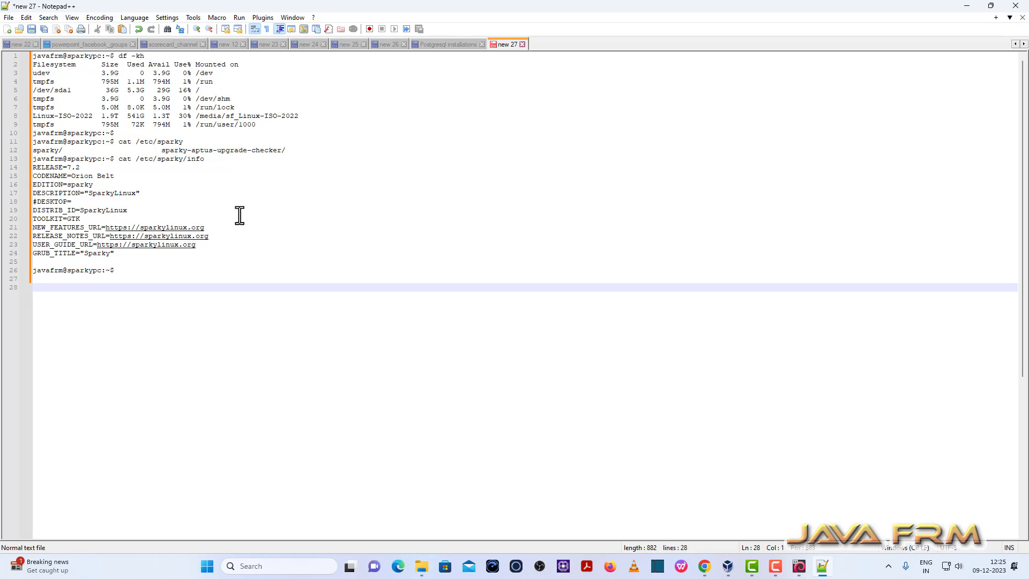
drag(115, 270, 3, 29)
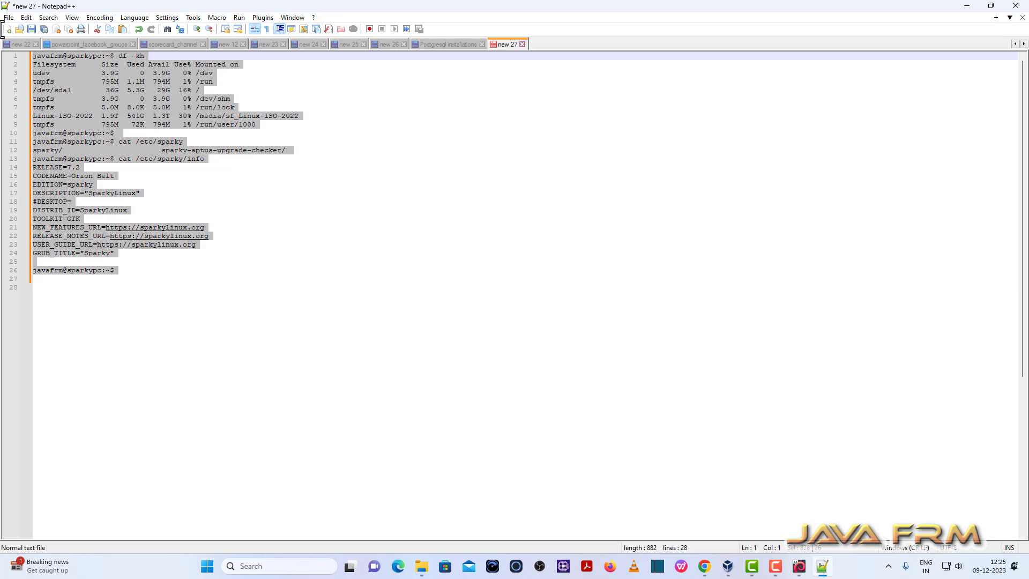
Add the line "Welcome to Sparky Linux 7.2" below the pasted output and copy that line.
click(140, 275)
key(Return)
key(Return)
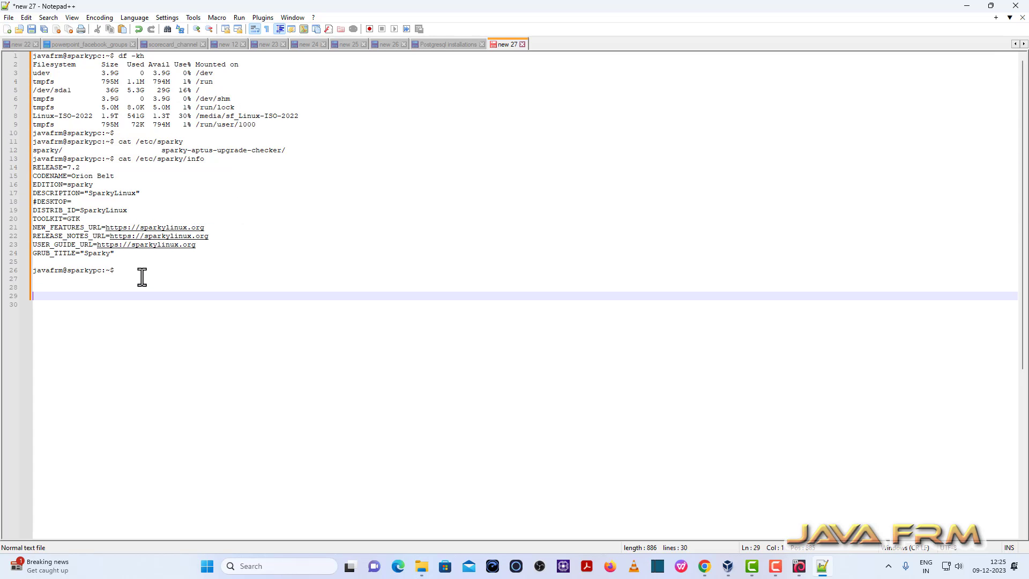
text(Welcome to S)
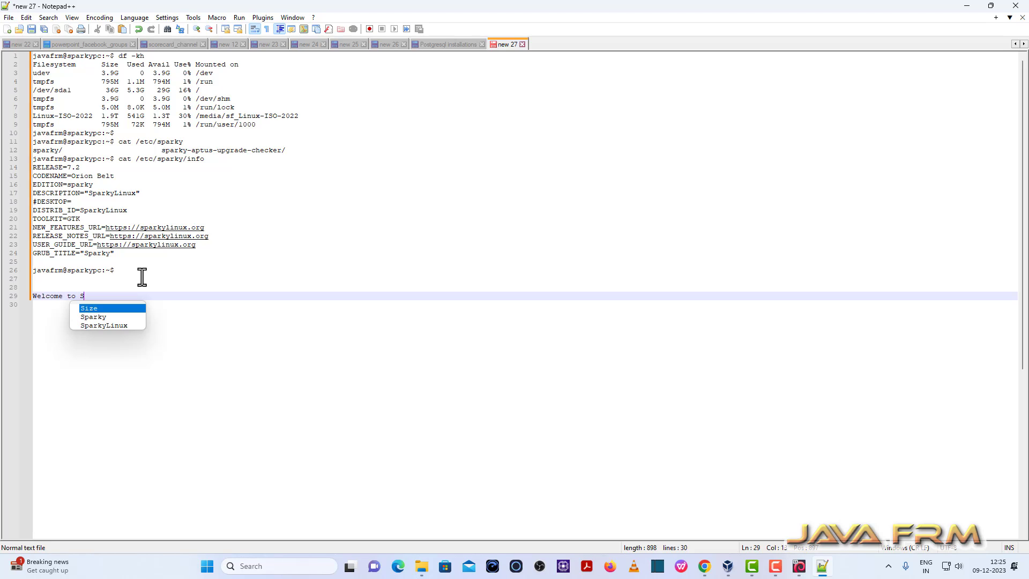
text(parky L)
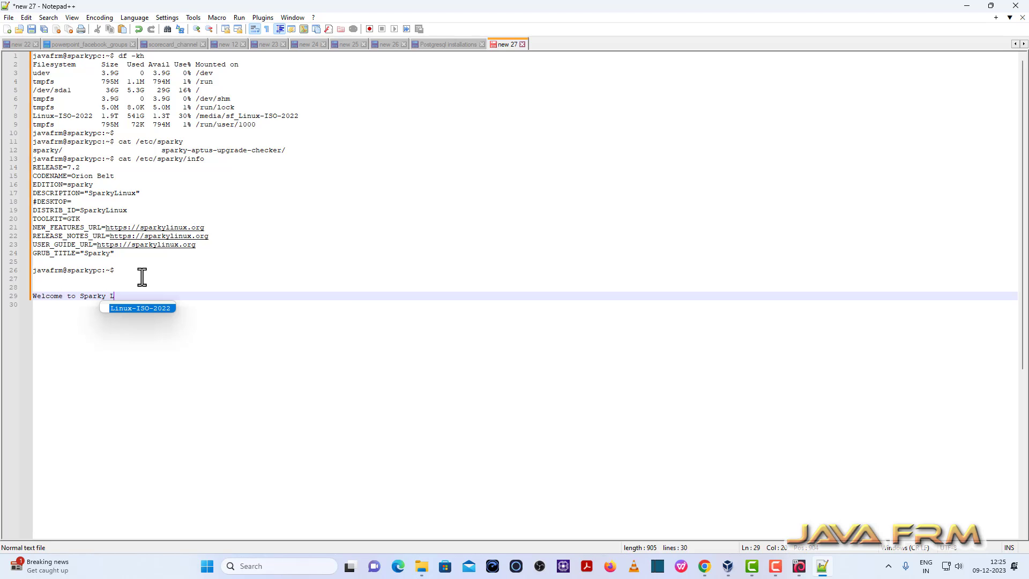
text(inux )
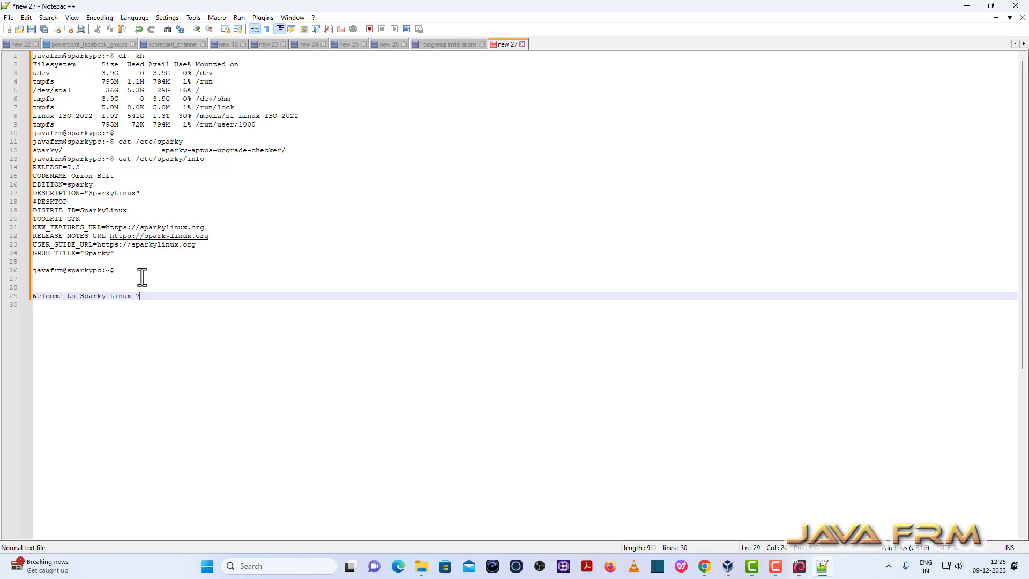
text(7.2)
drag(165, 296, 13, 301)
right_click(39, 299)
click(81, 315)
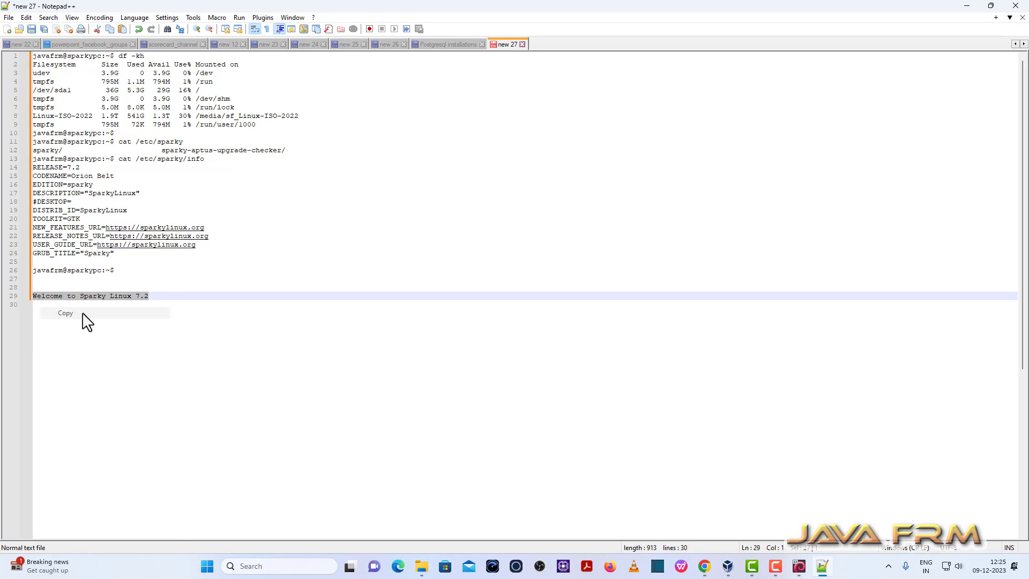
Switch back to the SparkyLinux guest, paste the copied line at the terminal prompt, and close the terminal.
click(796, 568)
right_click(374, 384)
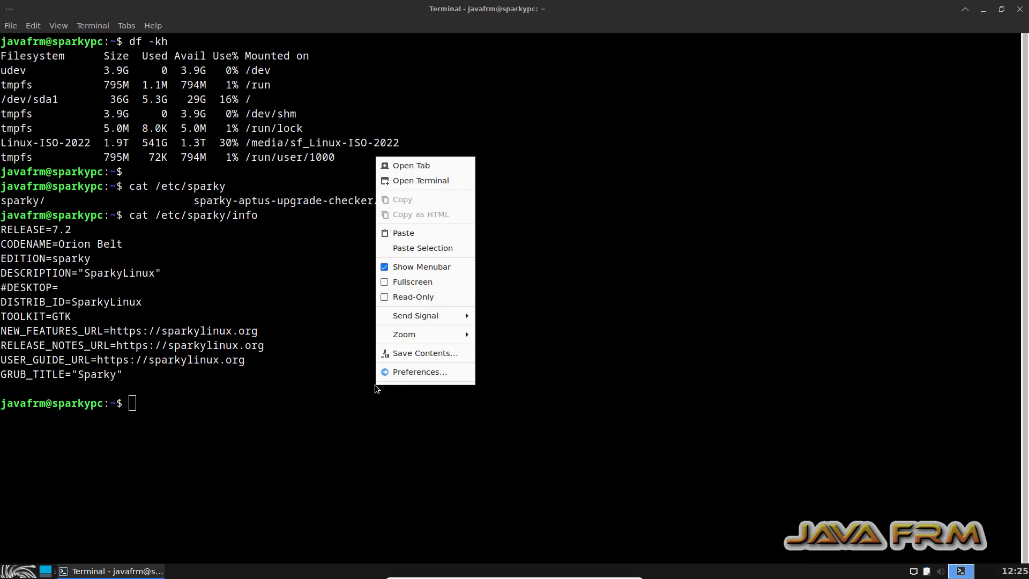
click(419, 237)
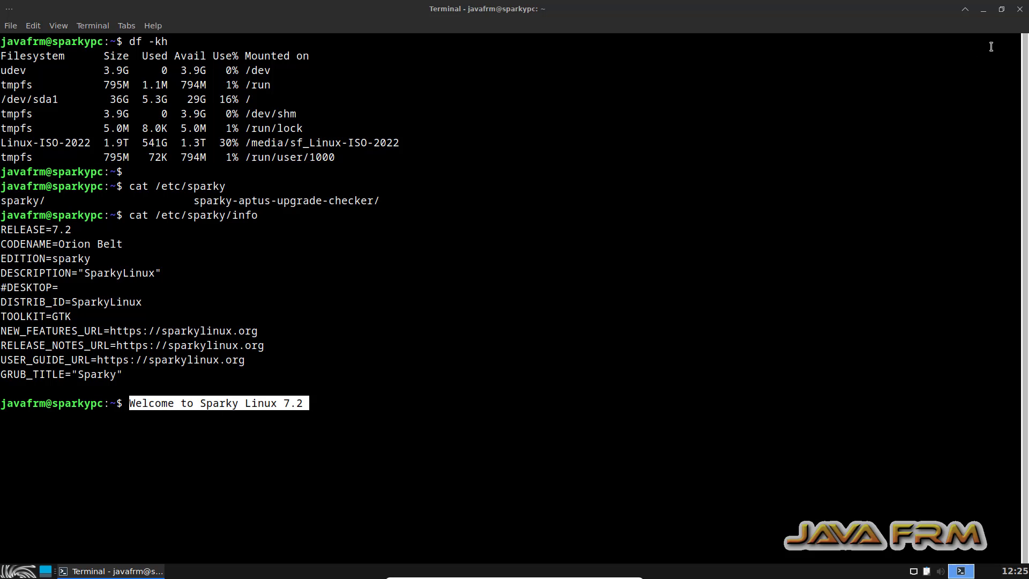
click(1020, 9)
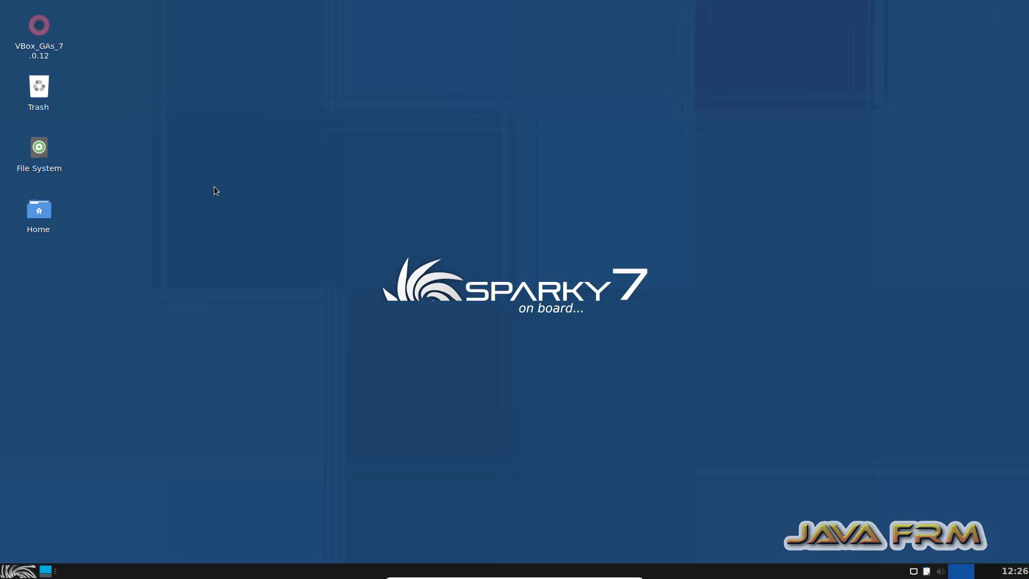
Open File System in the guest's file manager and launch a maximized terminal with enlarged text from there.
double_click(36, 152)
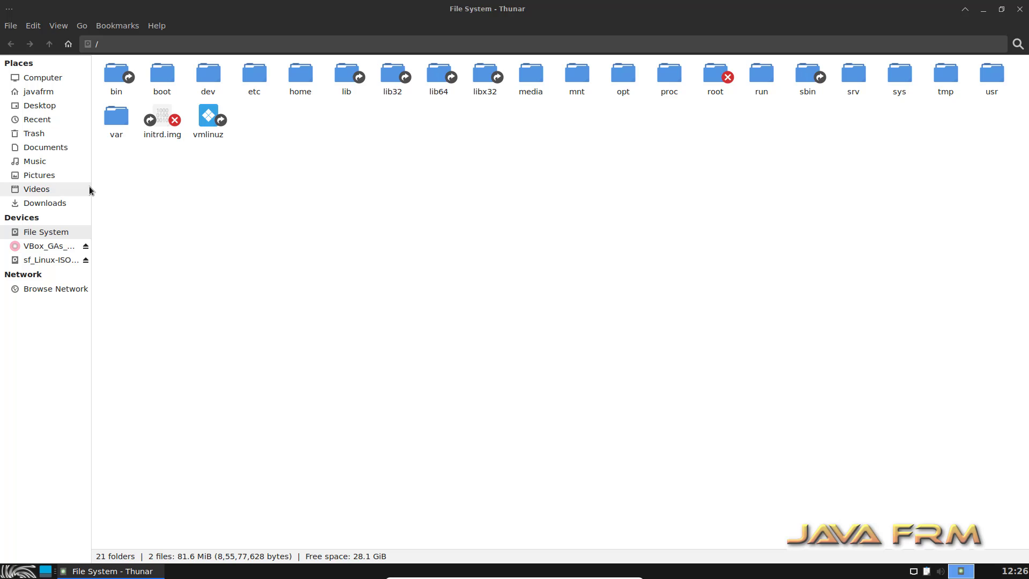
drag(91, 190, 165, 192)
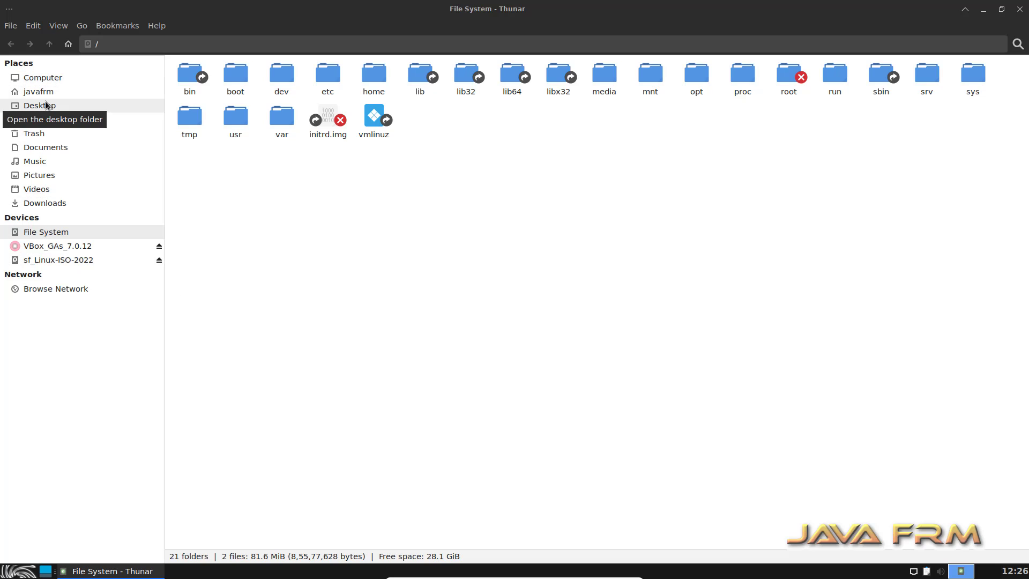
right_click(317, 210)
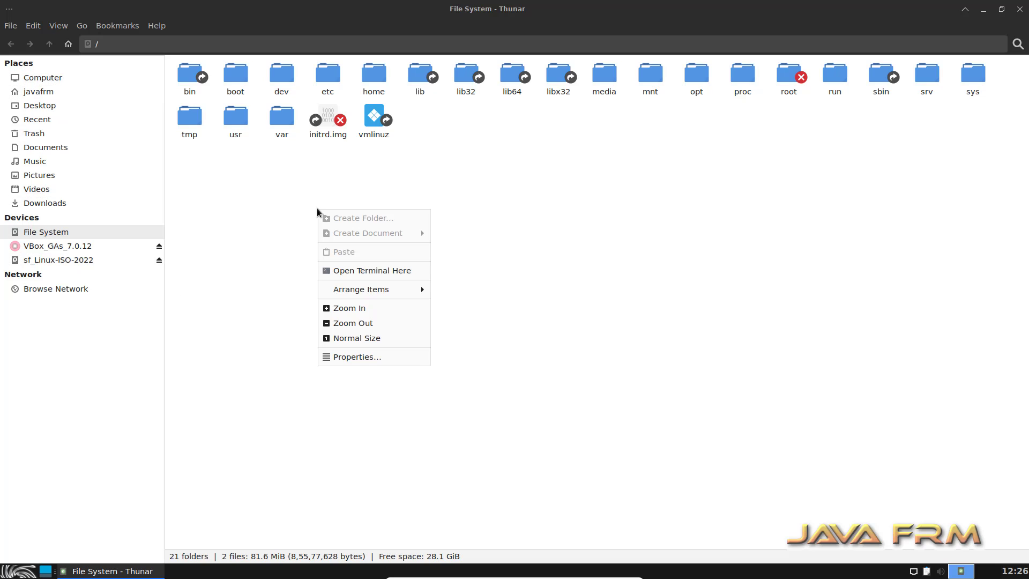
click(381, 271)
double_click(301, 14)
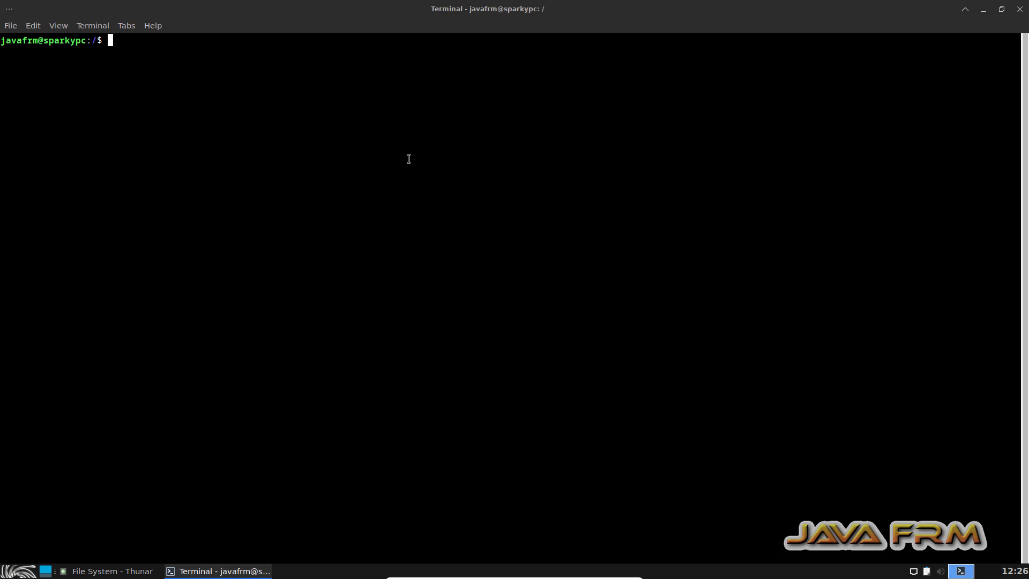
key(ctrl+plus)
Change to /media, list its contents, and try to enter the sf_Linux-ISO-2022 folder.
text(cd )
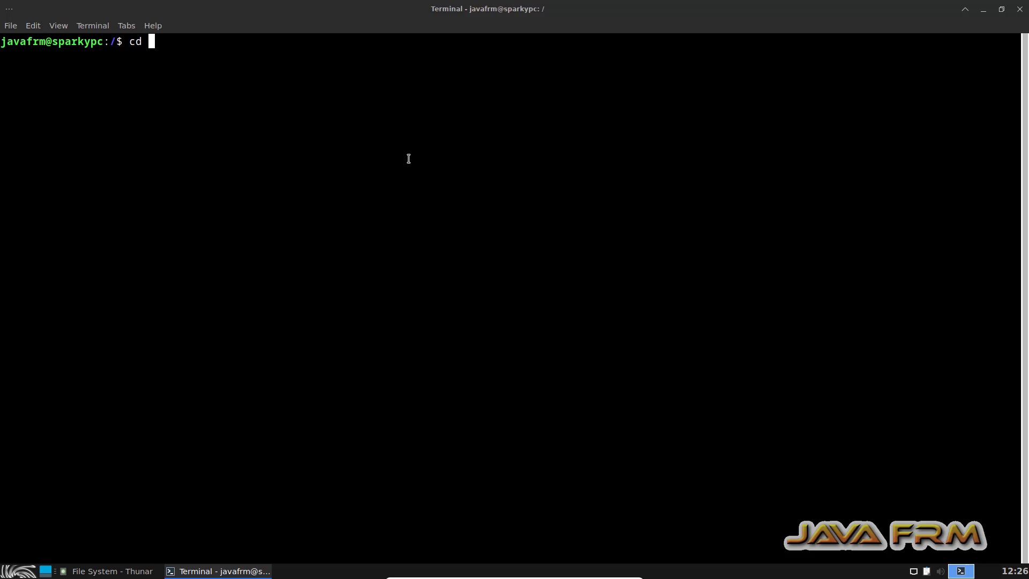
text(/media)
key(Return)
text(ls)
key(Return)
text(cd sf)
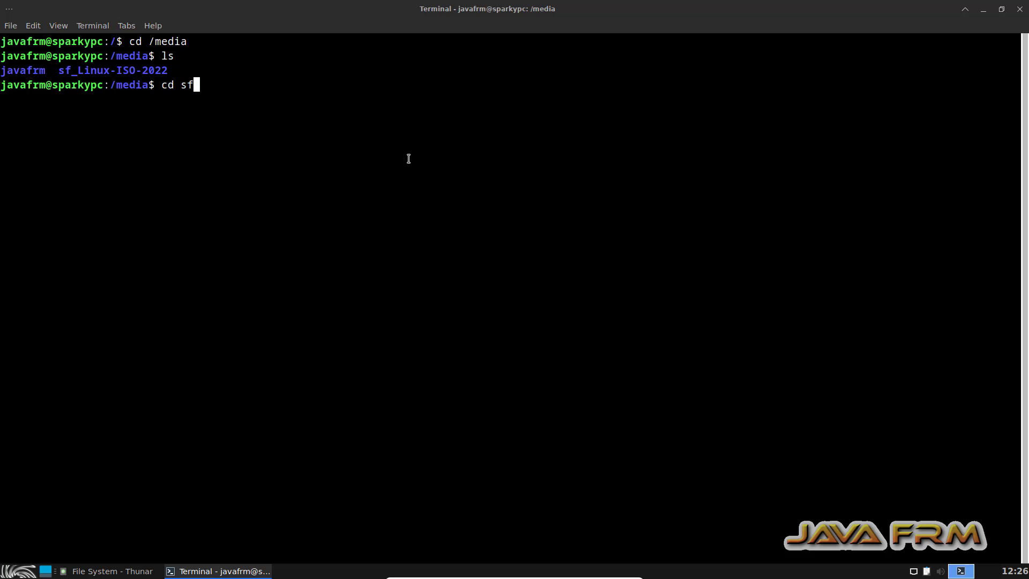
key(Tab)
key(Return)
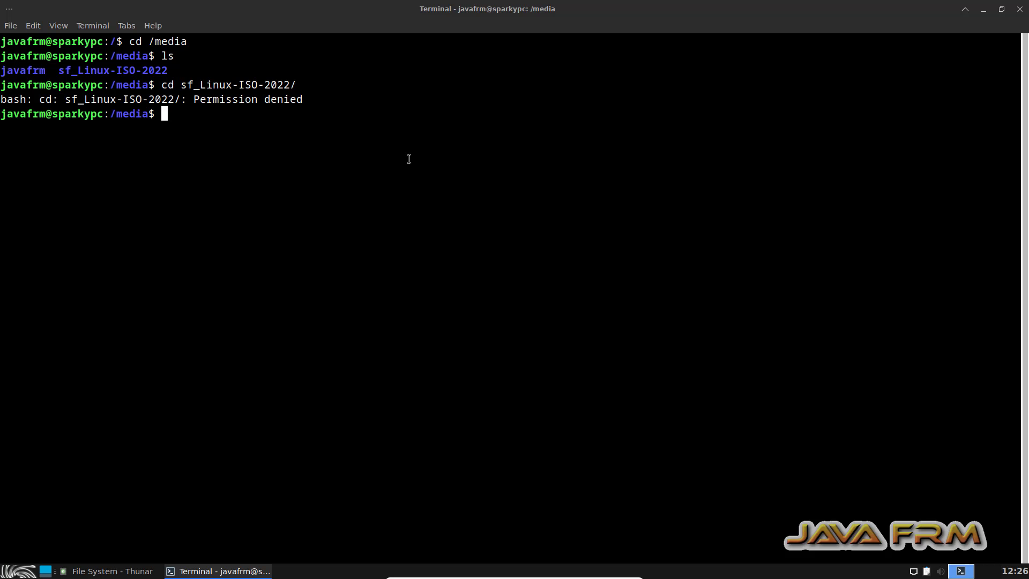
Switch to the root user with su, entering the root password.
text(su)
key(Return)
key(Return)
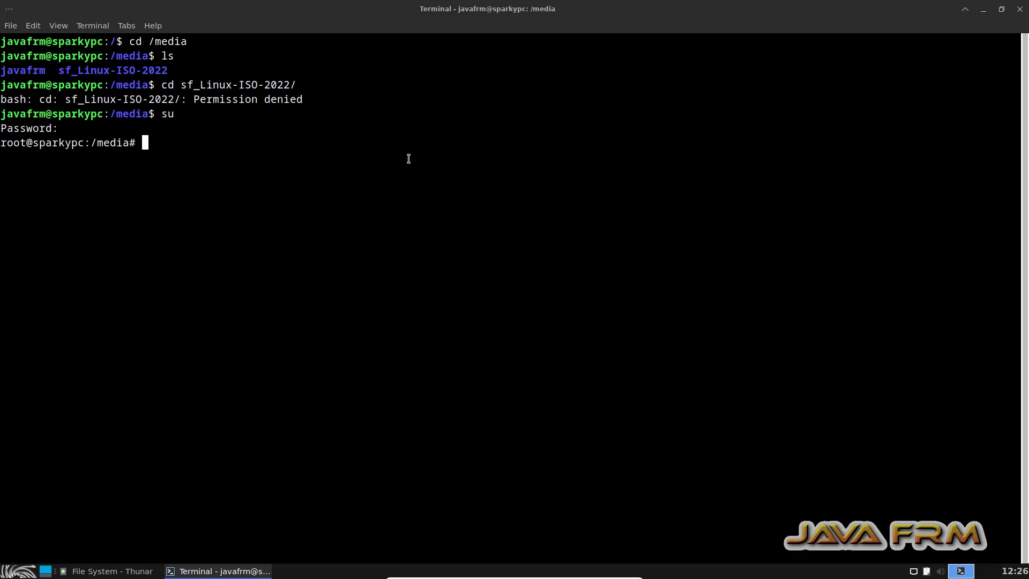
As root, enter the sf_Linux-ISO-2022 shared folder and list its files.
text(ls)
key(Return)
text(cd sf)
key(Tab)
key(Return)
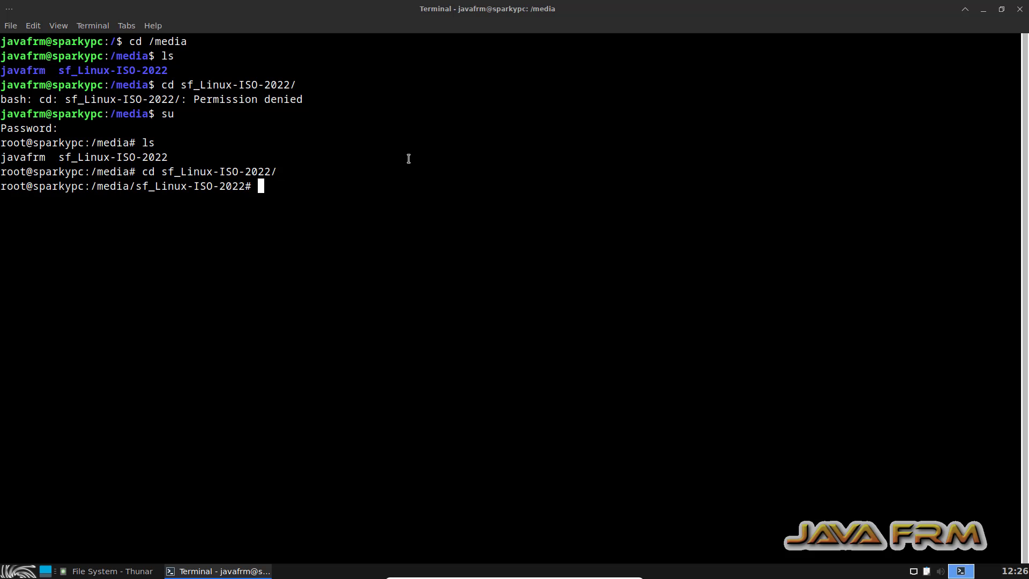
text(ls)
key(Return)
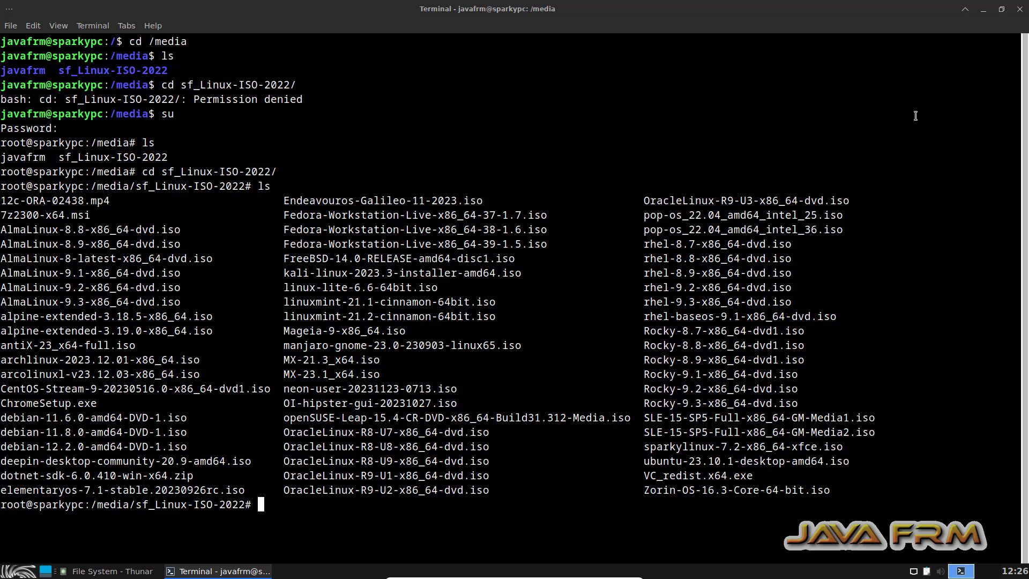
Close the root terminal despite its running process and close the file manager window.
click(1018, 10)
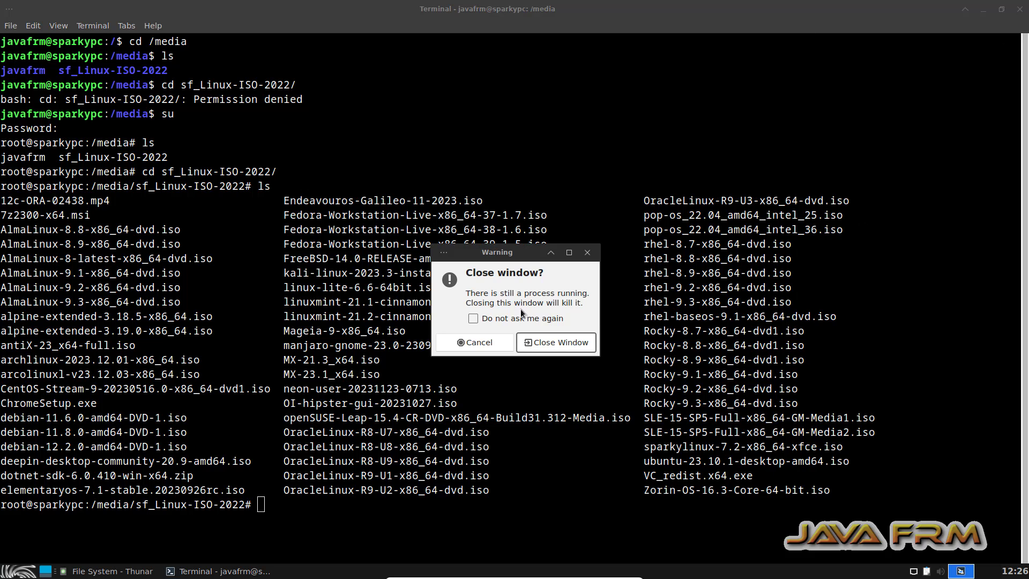
click(537, 341)
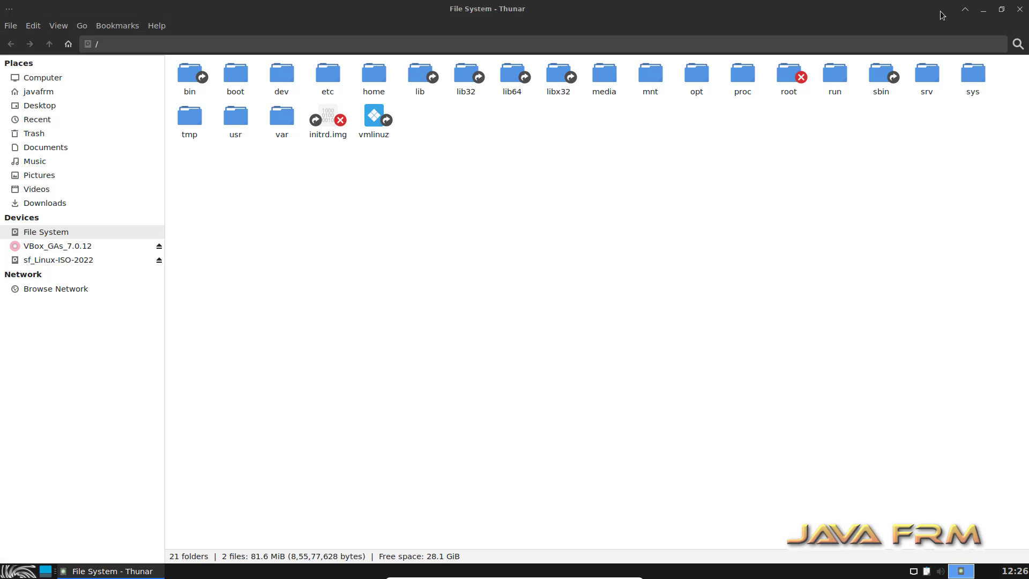
click(1019, 10)
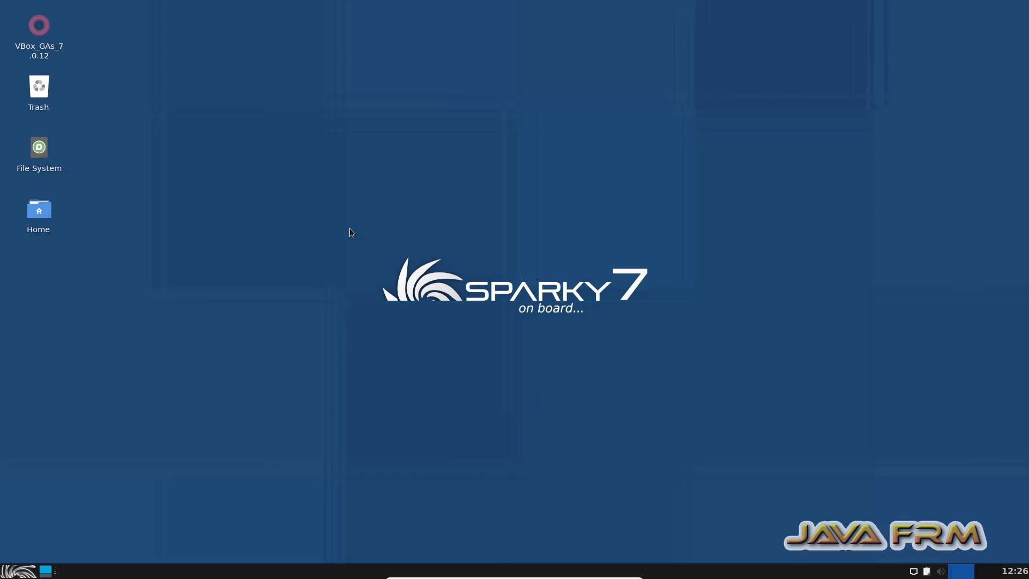